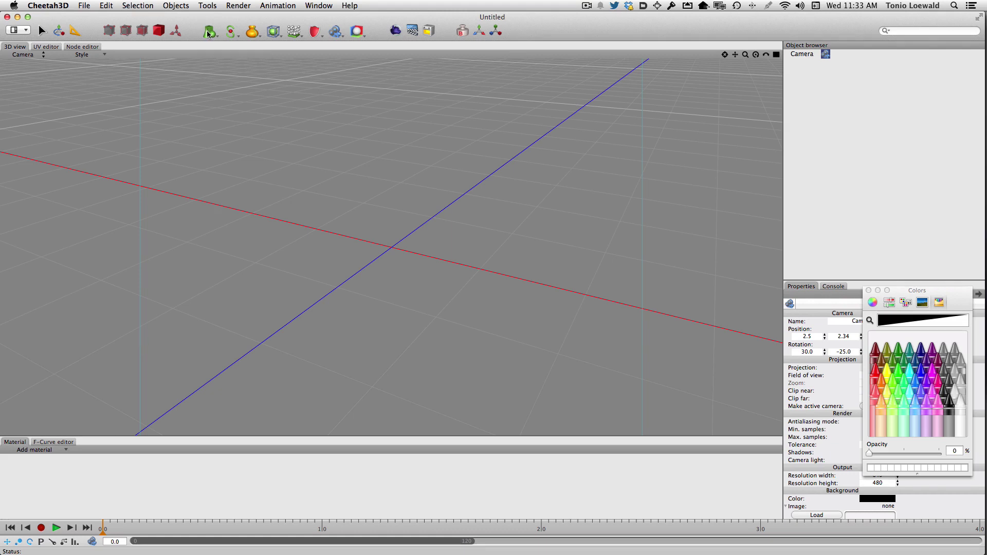
Insert a Box primitive at the scene origin from the primitives menu
click(208, 34)
click(230, 62)
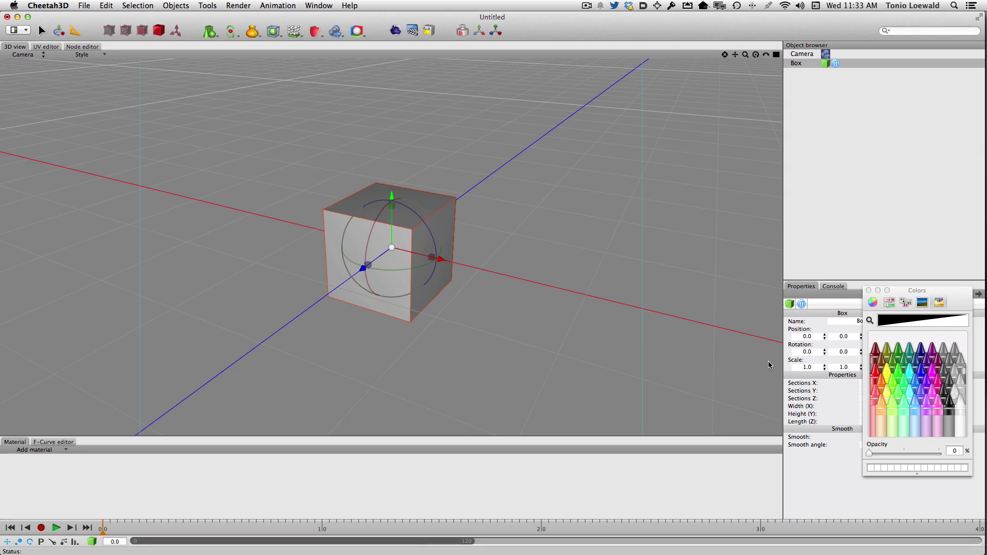
Scale the box to 0.6 × 0.8 × 0.2 for cereal-box proportions
click(869, 291)
click(813, 368)
double_click(817, 369)
text(0.6)
key(Tab)
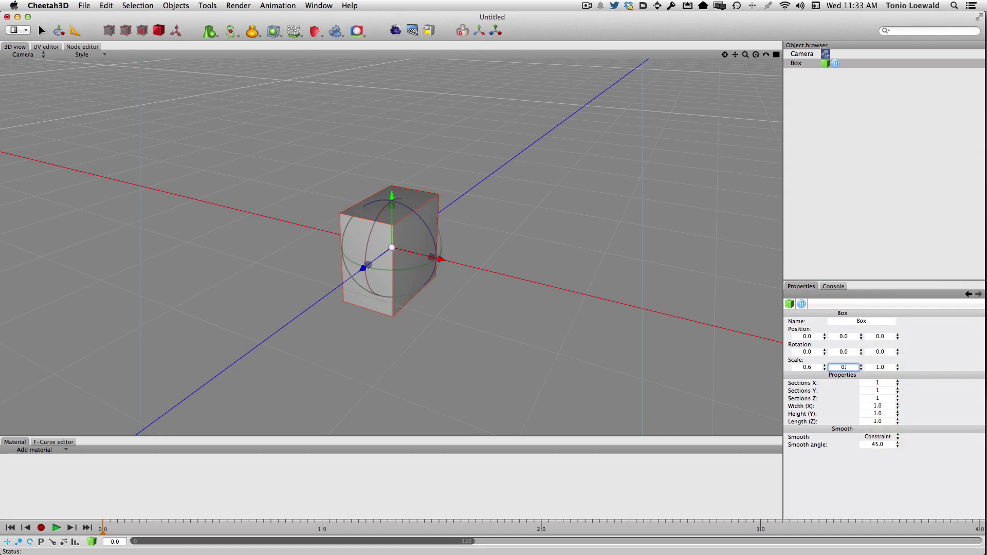
text(0.8)
key(Tab)
text(0.2)
key(Return)
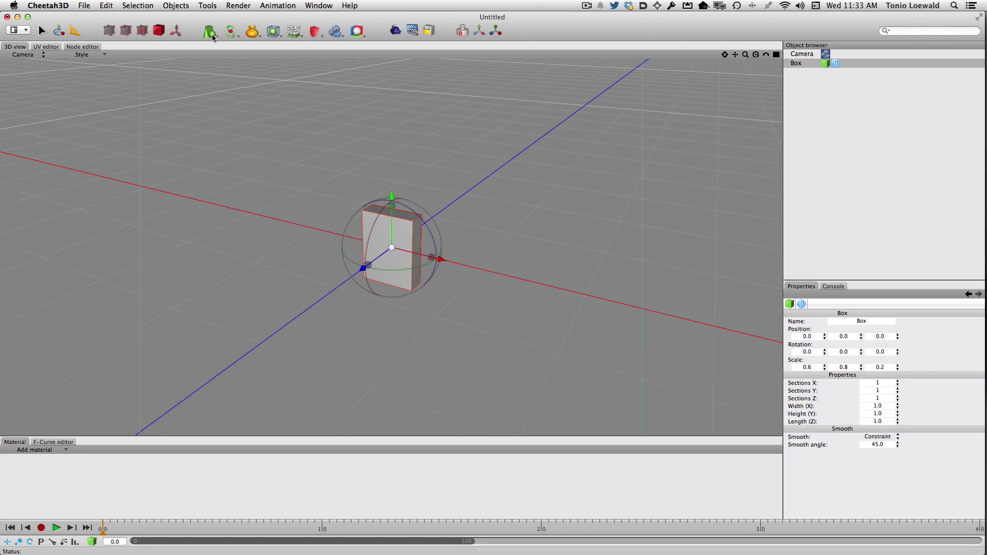
Raise the box to Y position 0.4 so it rests on the grid
click(849, 337)
text(0.4)
key(Return)
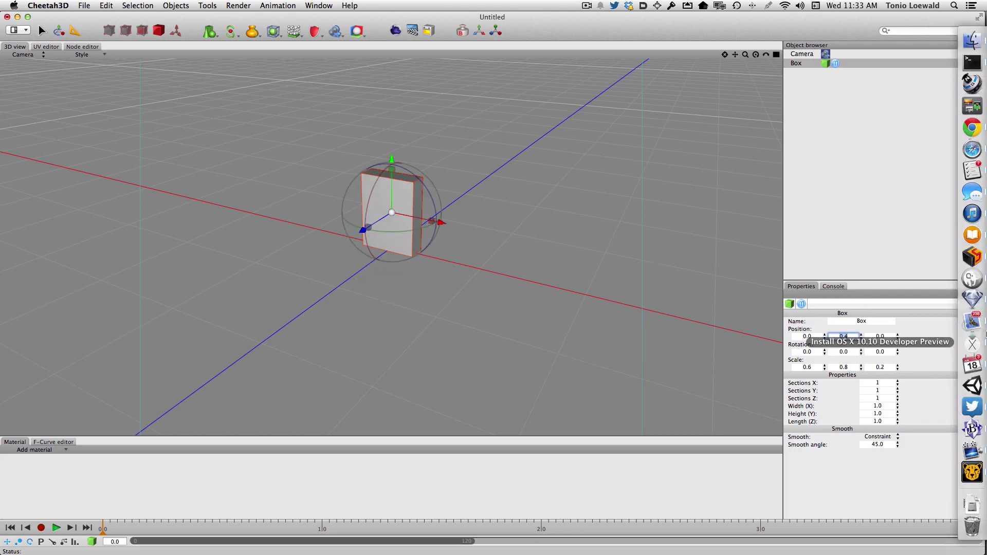
Deselect the box and add a Plane primitive to the scene
click(245, 127)
click(209, 31)
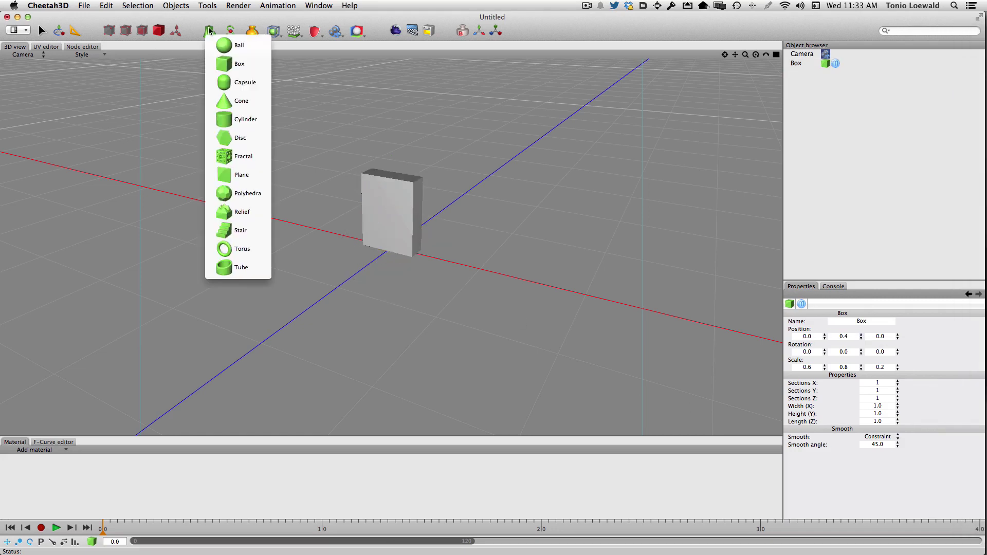
click(234, 175)
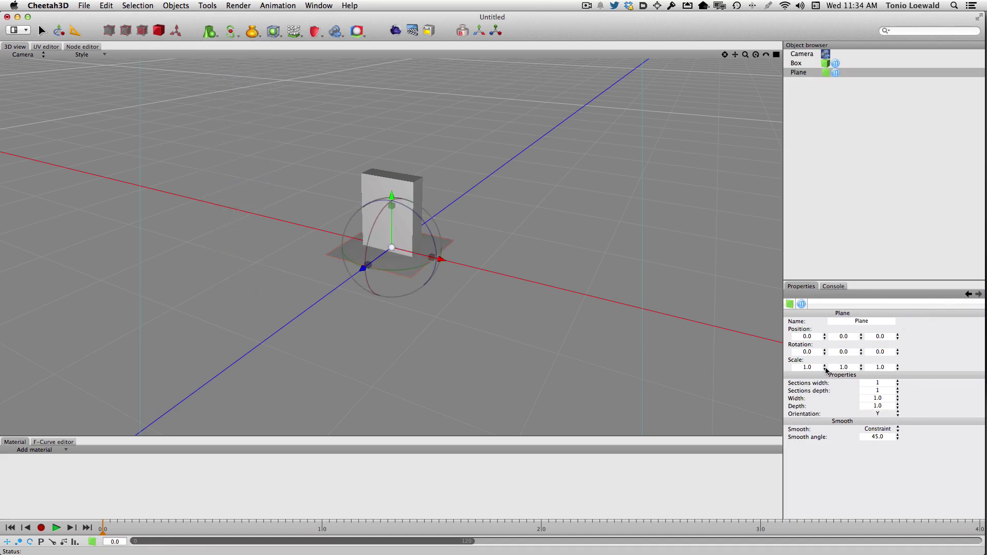
Set the plane's width and depth to 100 each
click(874, 398)
text(100)
key(Tab)
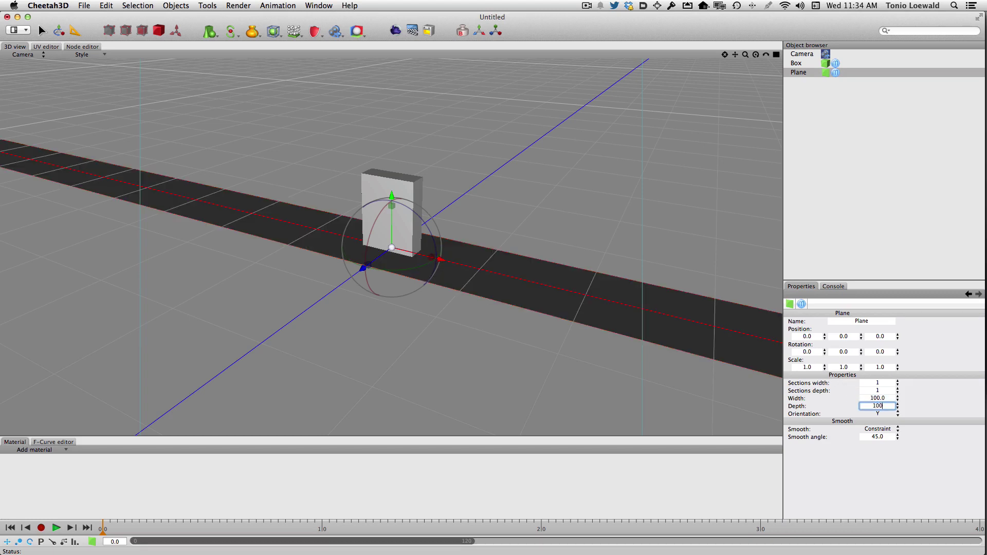
text(100)
key(Tab)
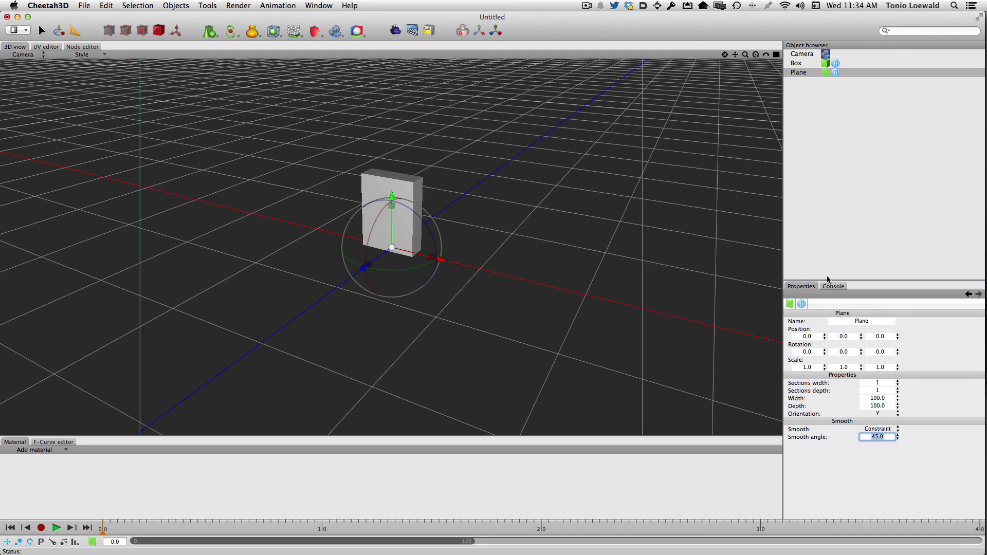
key(Return)
Add a Sky Light and change its hour from 12 to 13:00
click(335, 34)
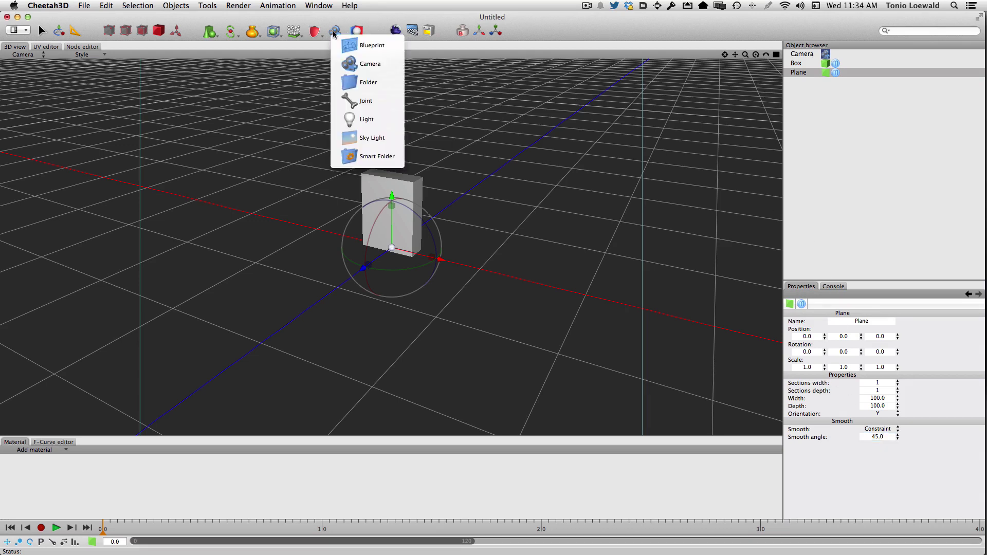
click(352, 138)
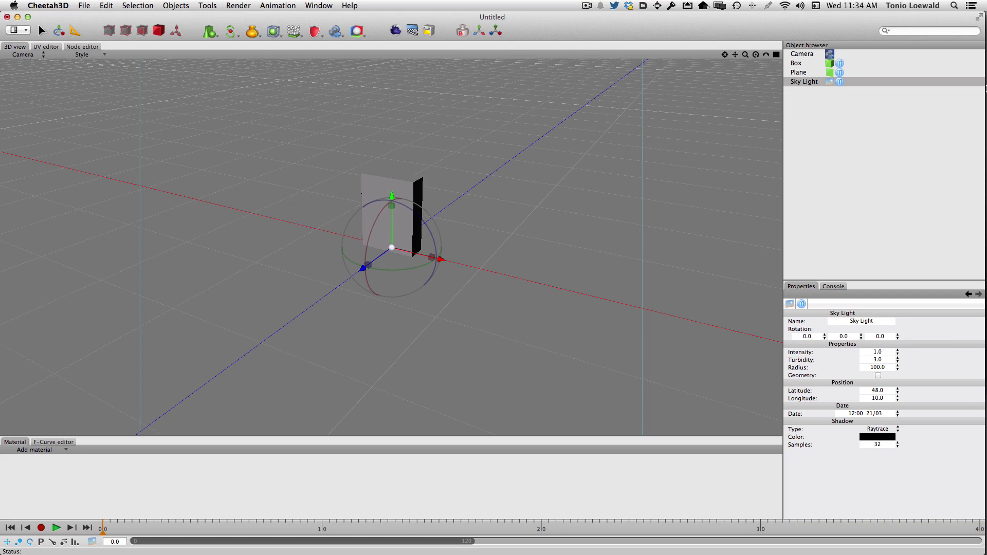
click(850, 413)
key(Delete)
text(3)
key(Tab)
click(394, 32)
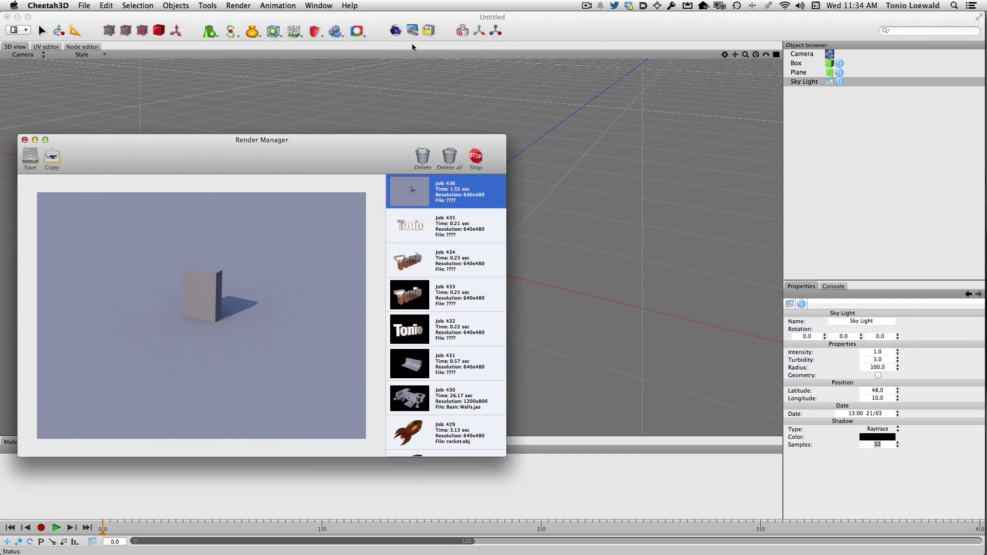
key(super+w)
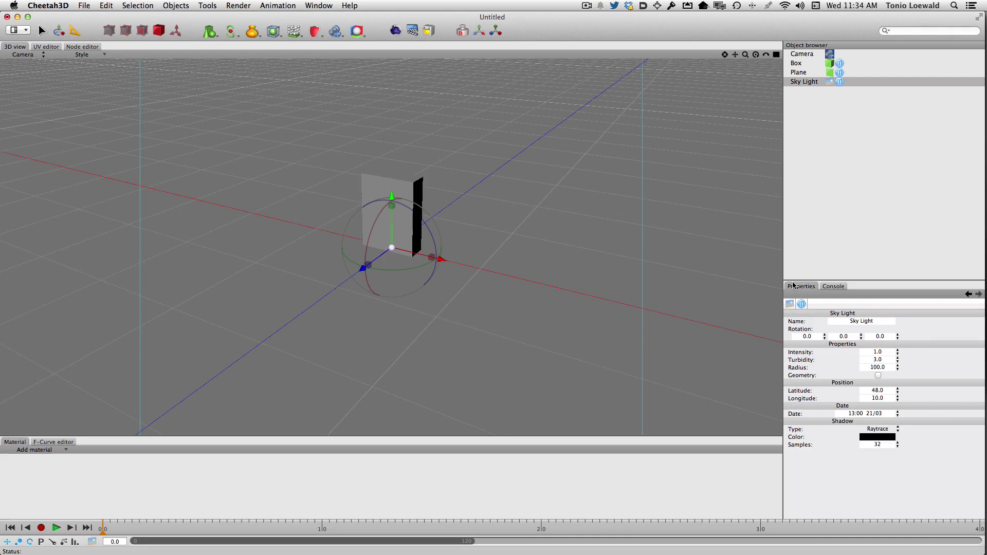
Convert the box to a polygon object and create a new default Material
click(815, 64)
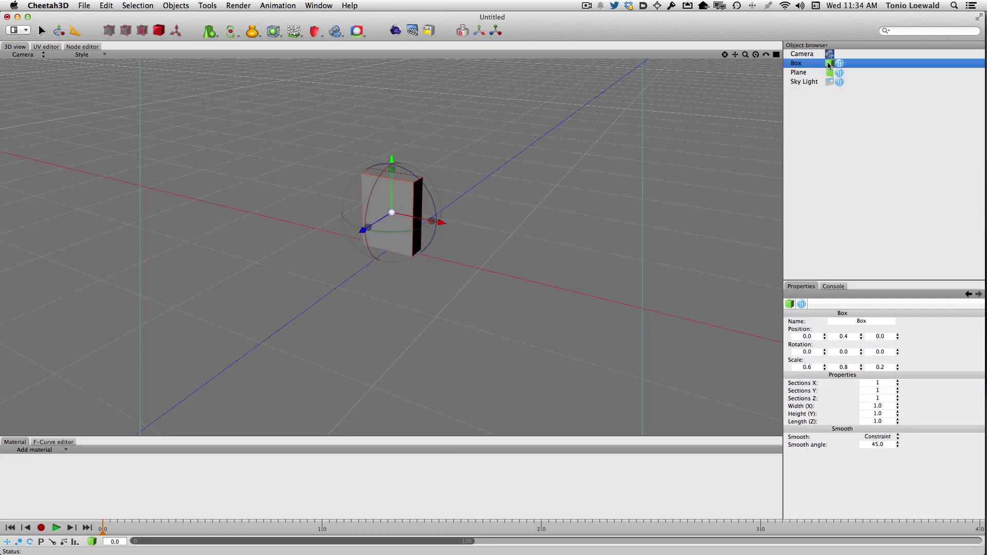
key(super+shift+c)
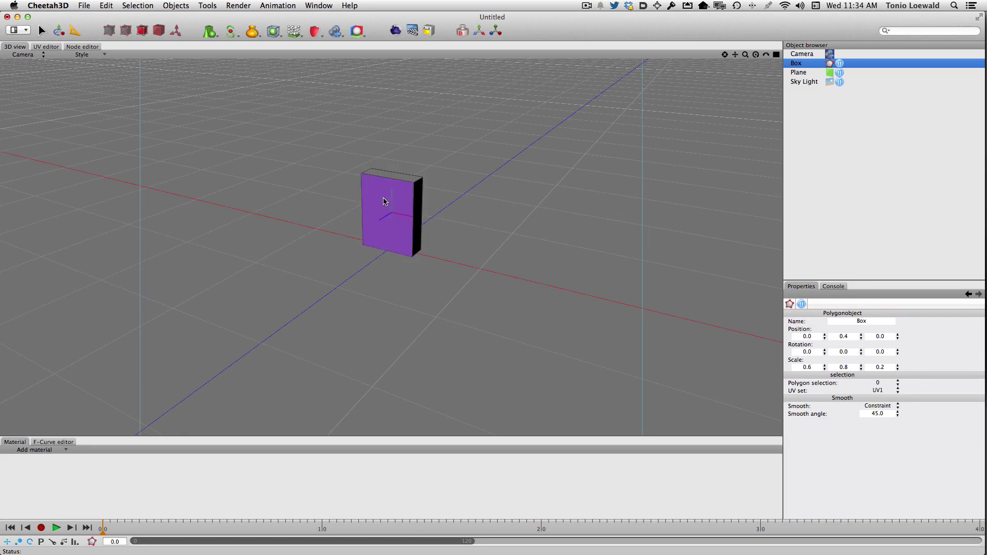
click(36, 450)
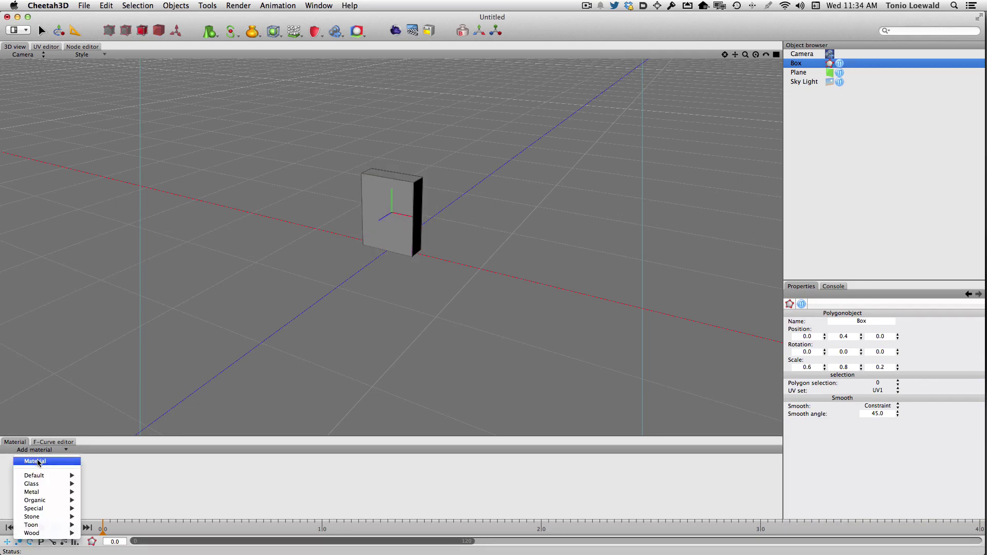
click(39, 462)
click(36, 450)
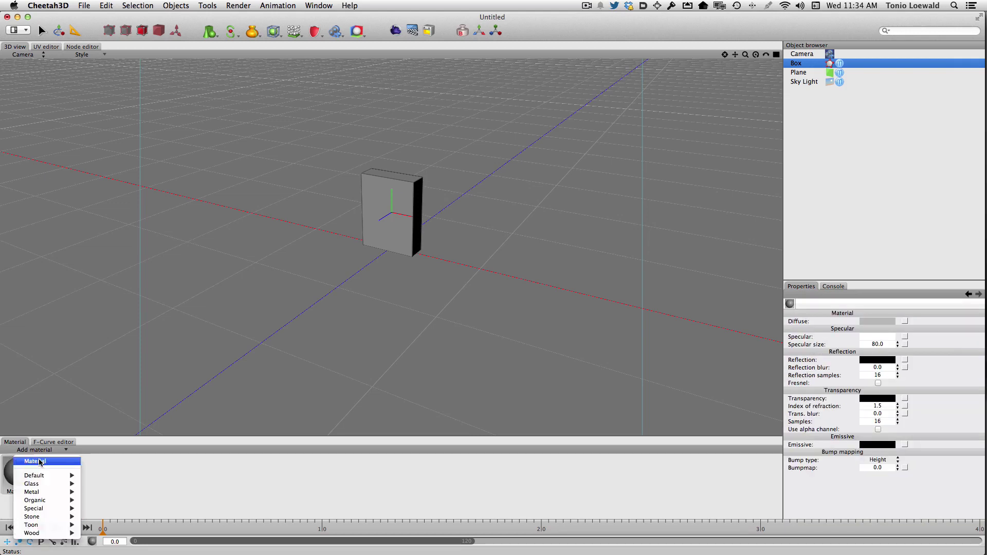
click(214, 498)
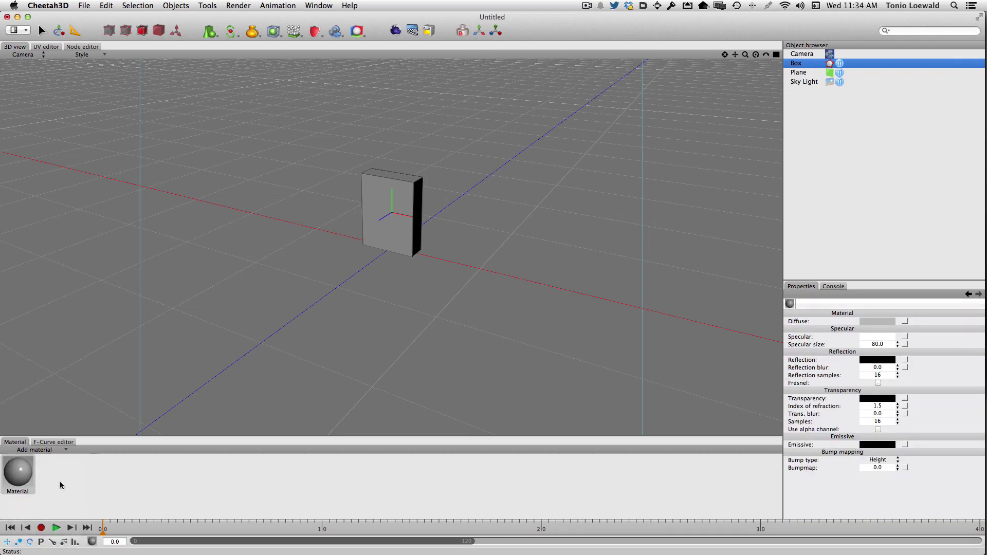
click(23, 477)
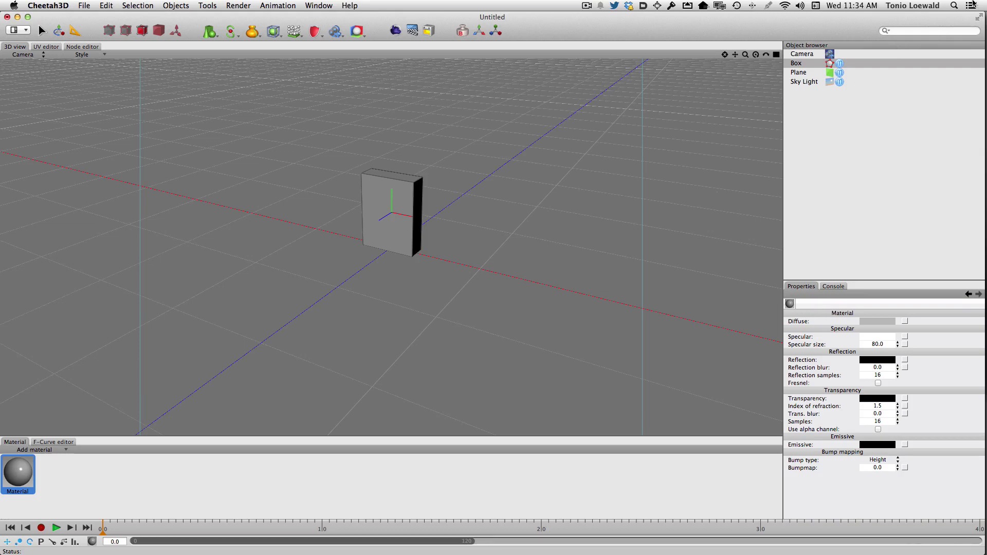
In the node graph, add an Image node from the context menu, then delete it
click(81, 47)
drag(751, 185, 675, 177)
right_click(607, 212)
mouse_move(643, 217)
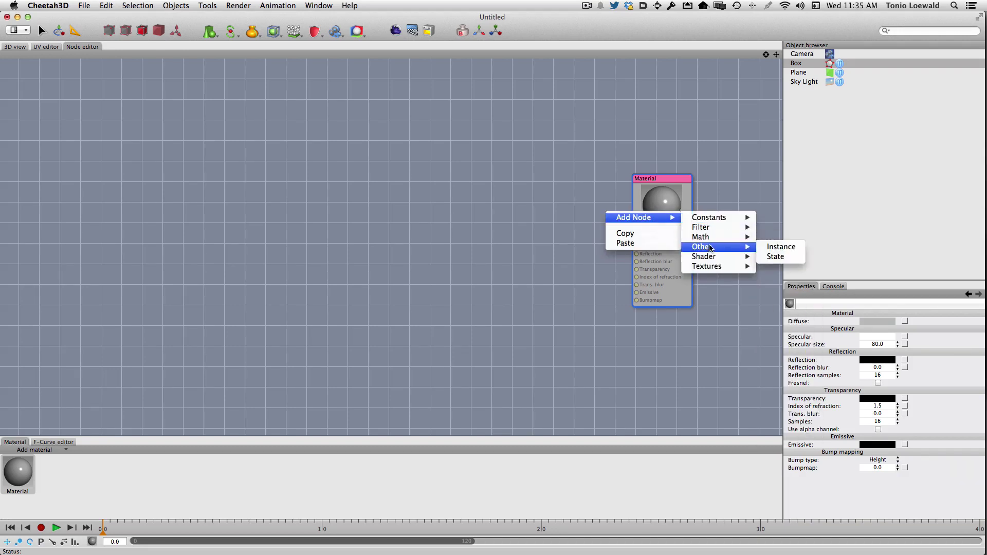
mouse_move(719, 267)
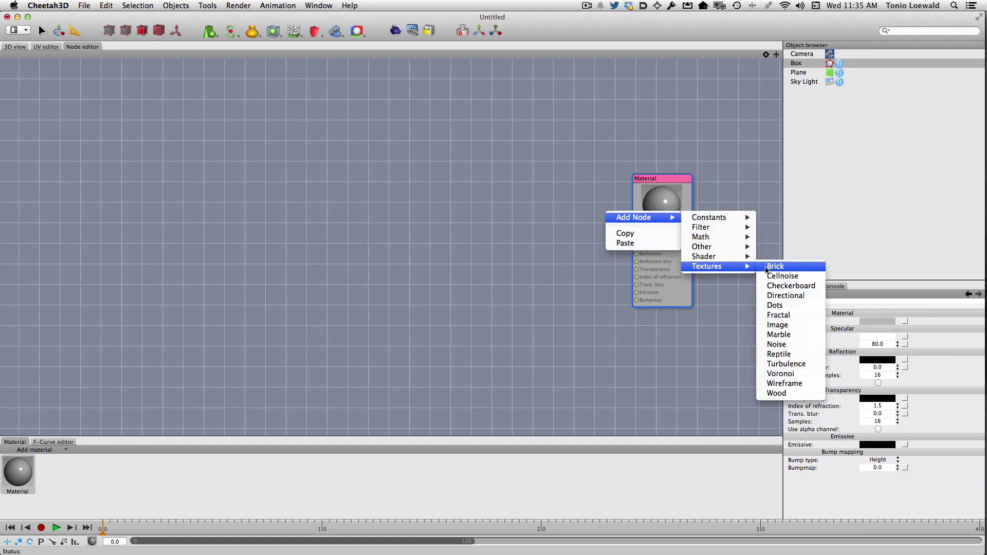
click(777, 325)
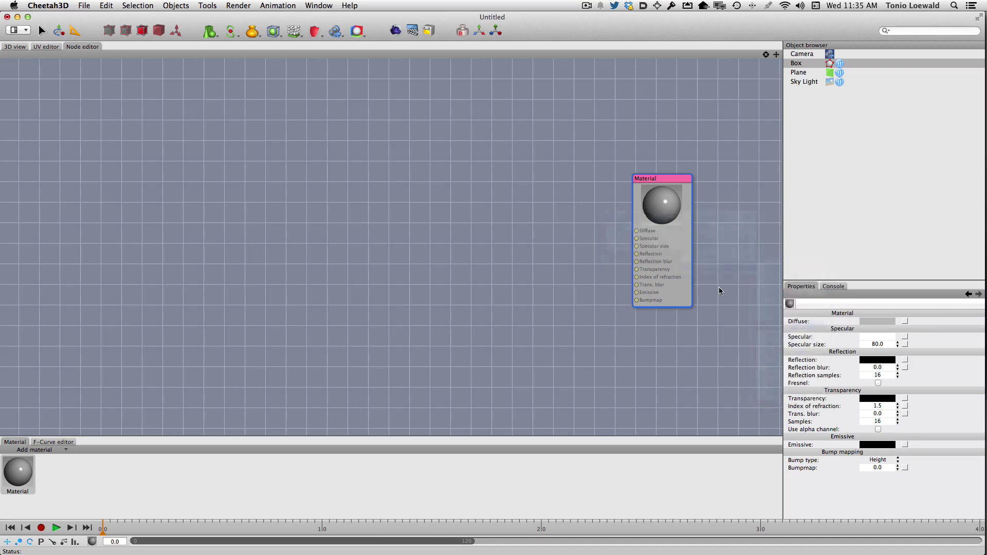
drag(635, 216, 546, 163)
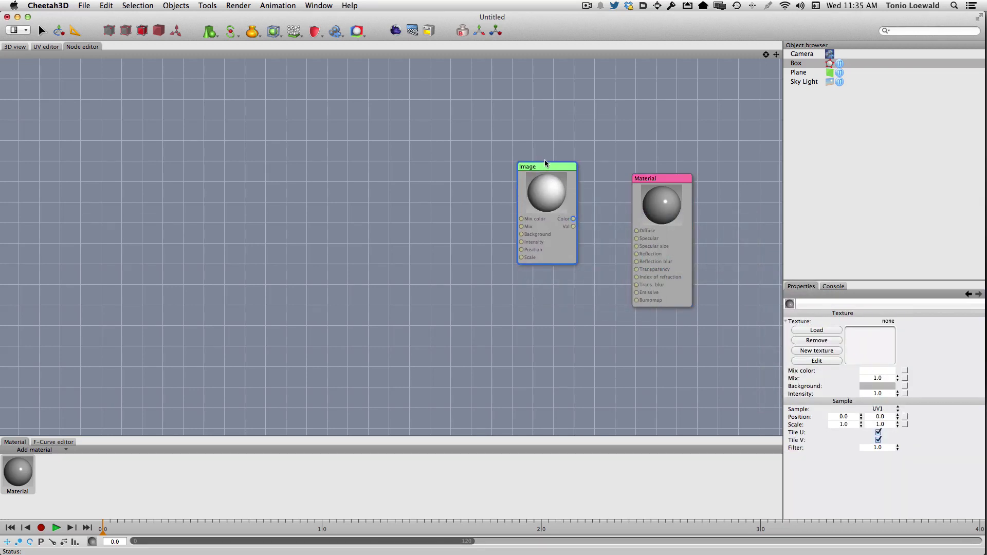
key(BackSpace)
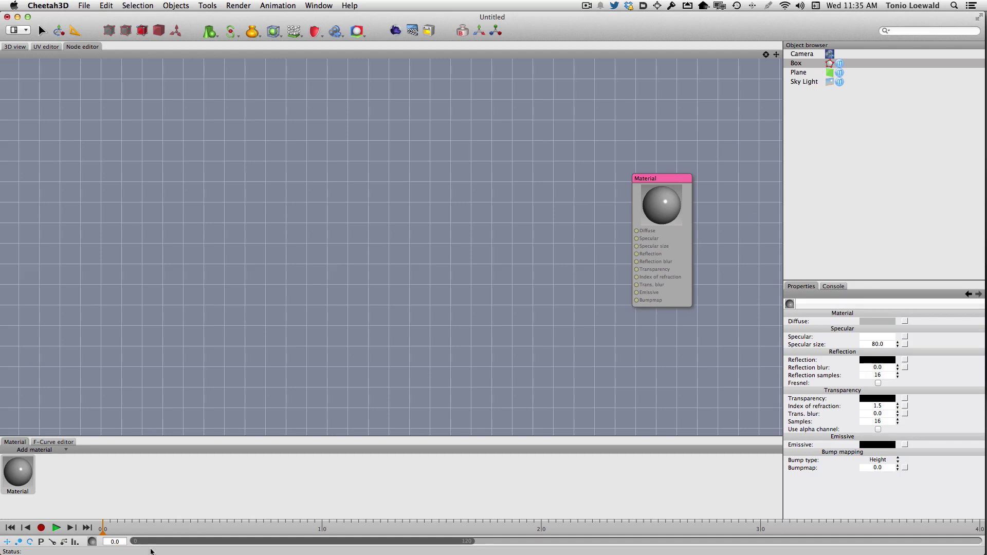
Attach an Image texture to the material's Diffuse colour and move its node up-left
click(15, 480)
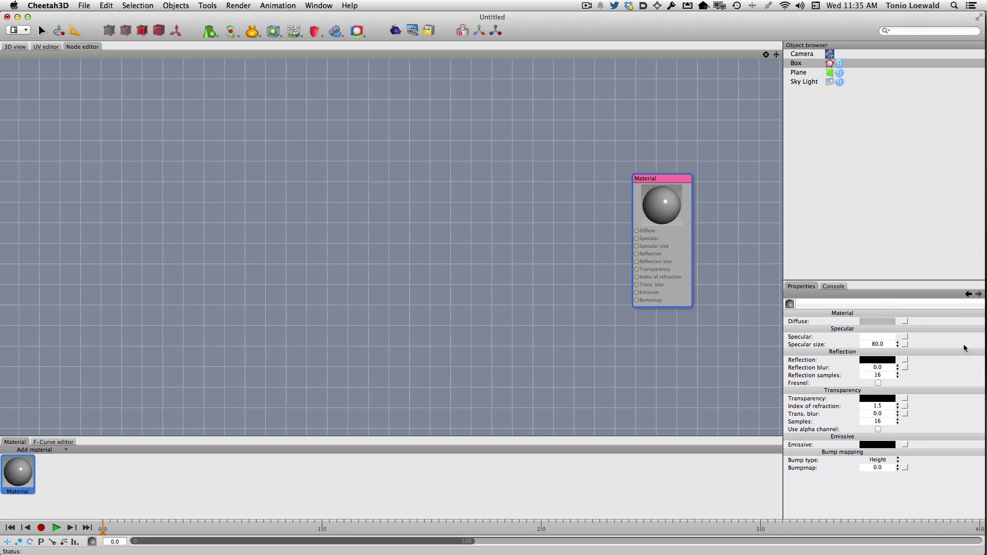
click(905, 322)
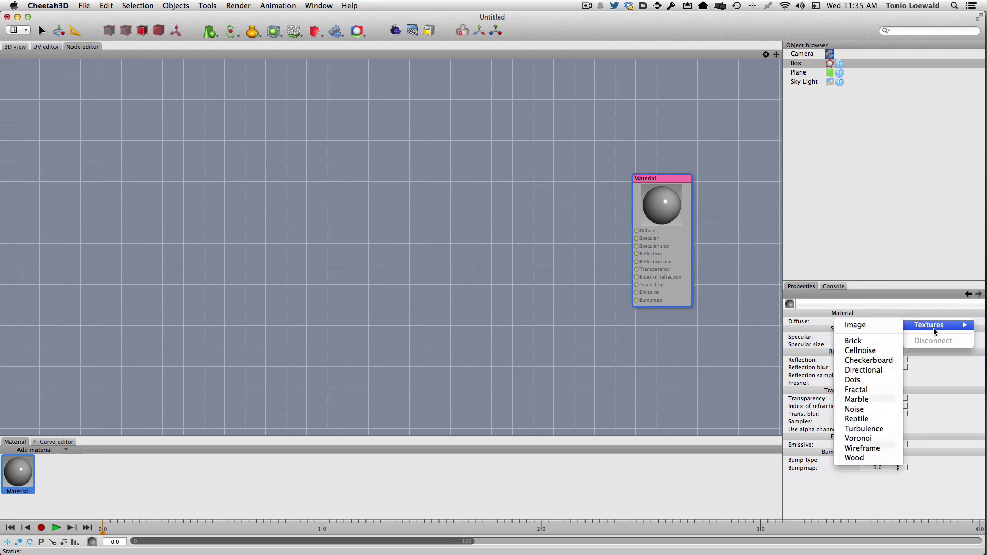
click(856, 322)
drag(594, 240, 553, 132)
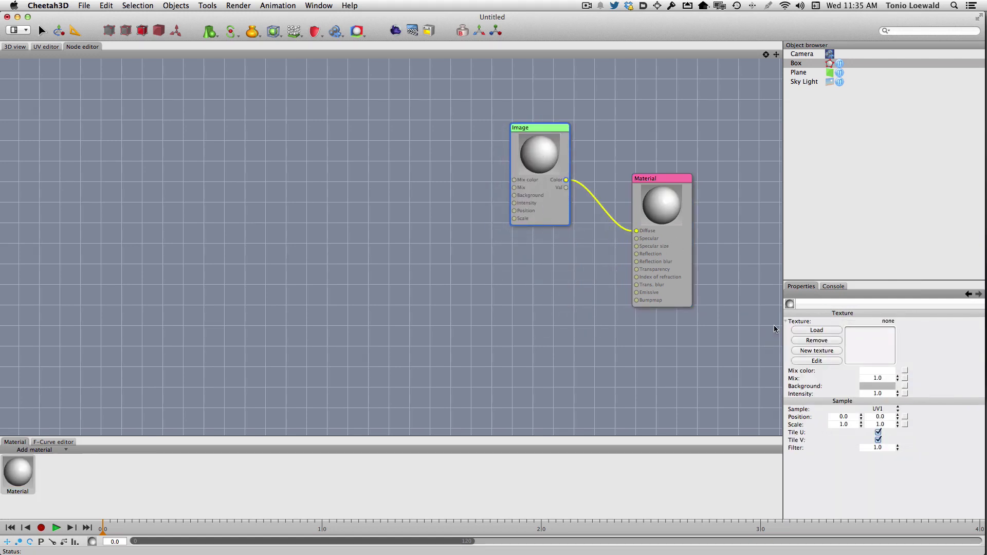
Load Imperial Cereal.psd into the Image node as the diffuse texture
click(820, 330)
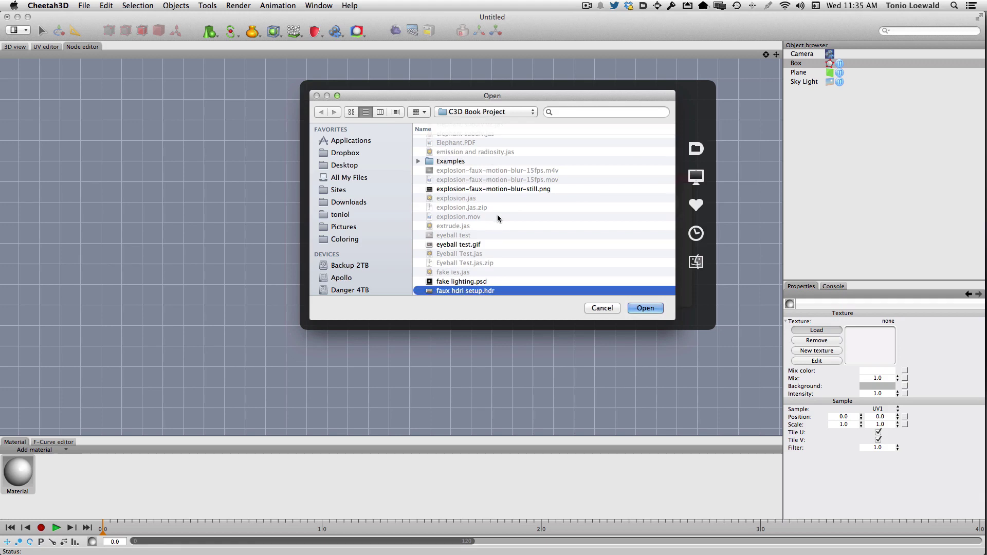
text(imp)
scroll(497, 230, down, 3)
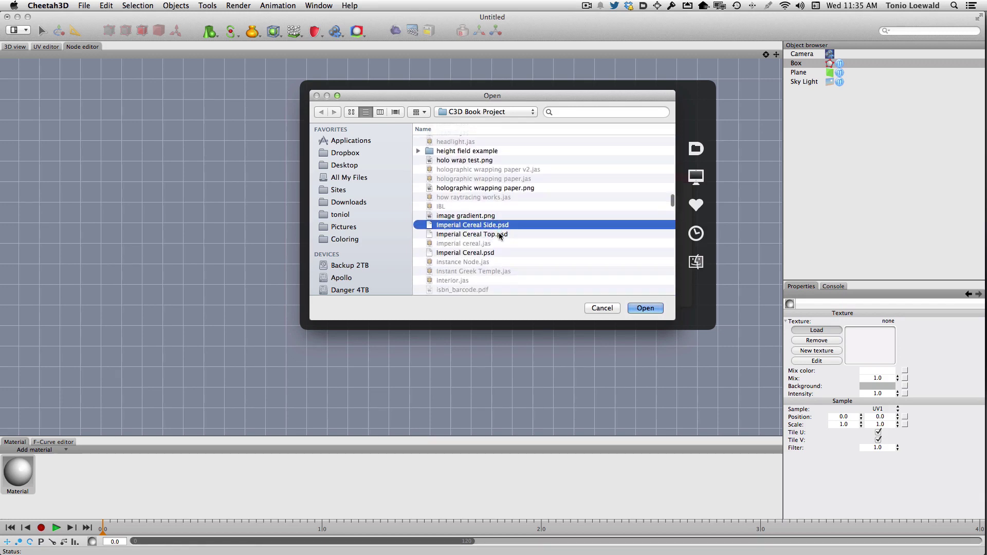
click(480, 254)
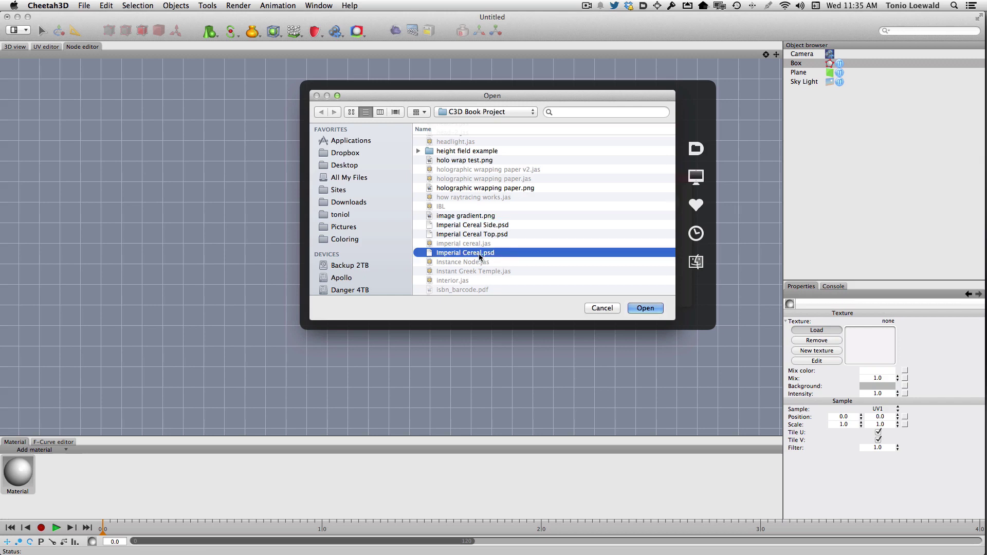
key(space)
key(space)
click(641, 308)
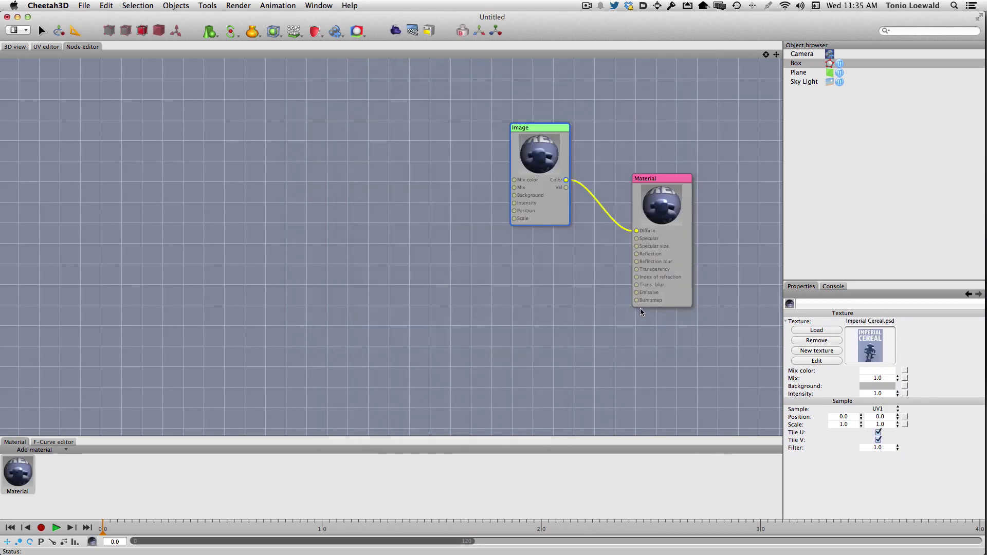
Set specular to black, reflection to Tungsten grey, and reflection blur to 0.4
click(655, 178)
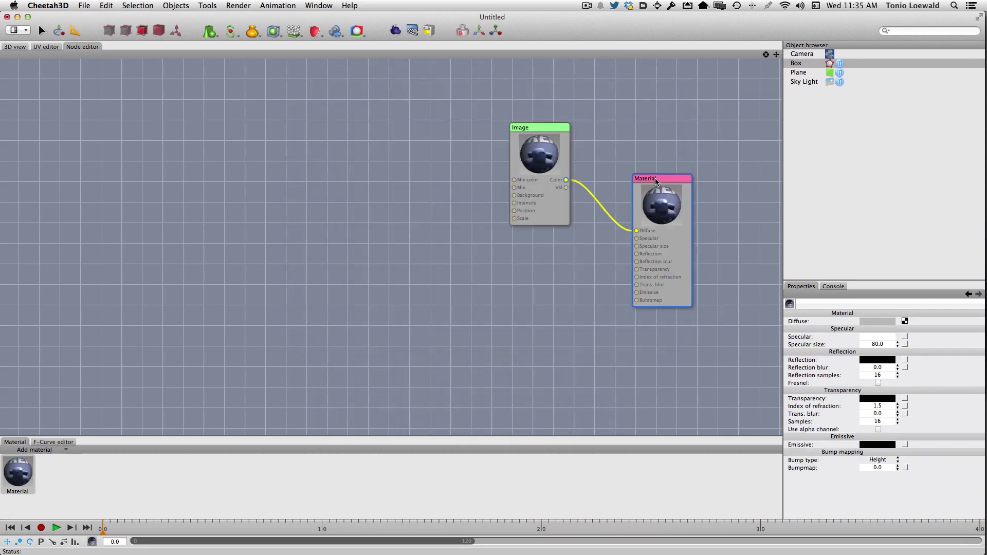
click(883, 339)
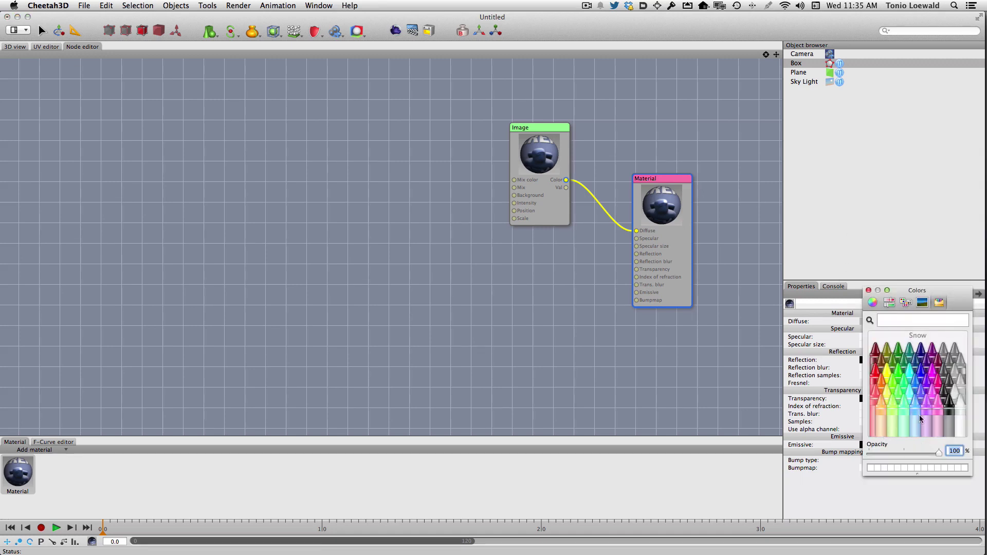
click(869, 291)
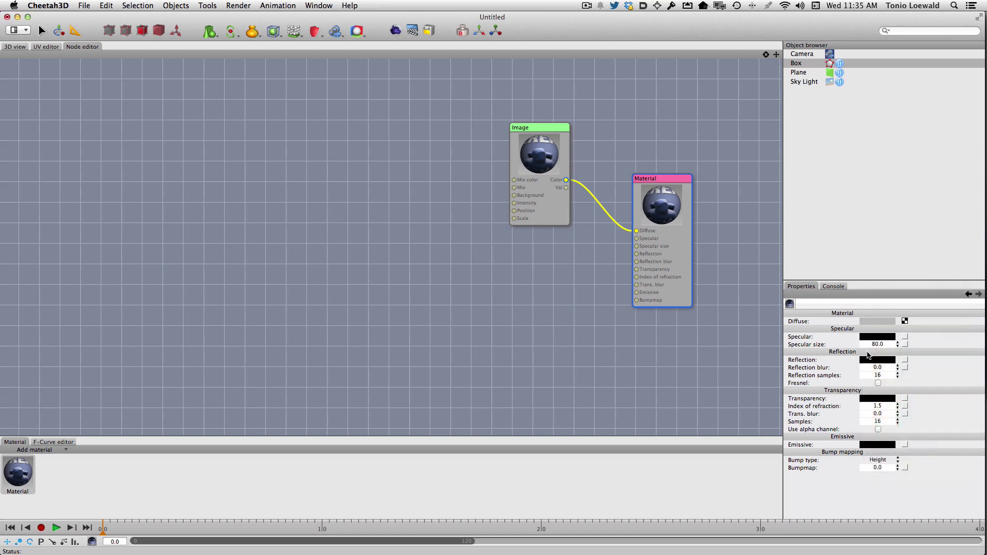
click(872, 361)
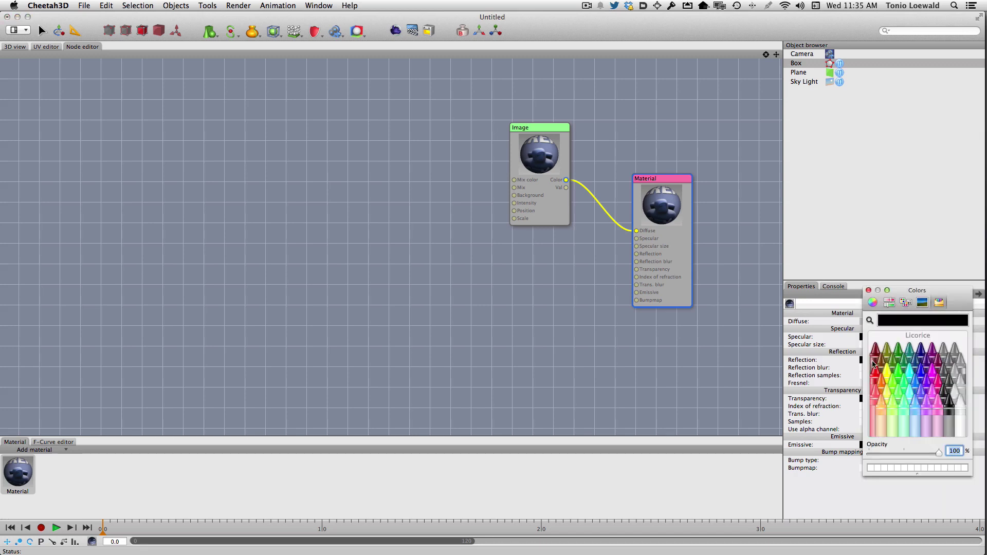
click(951, 383)
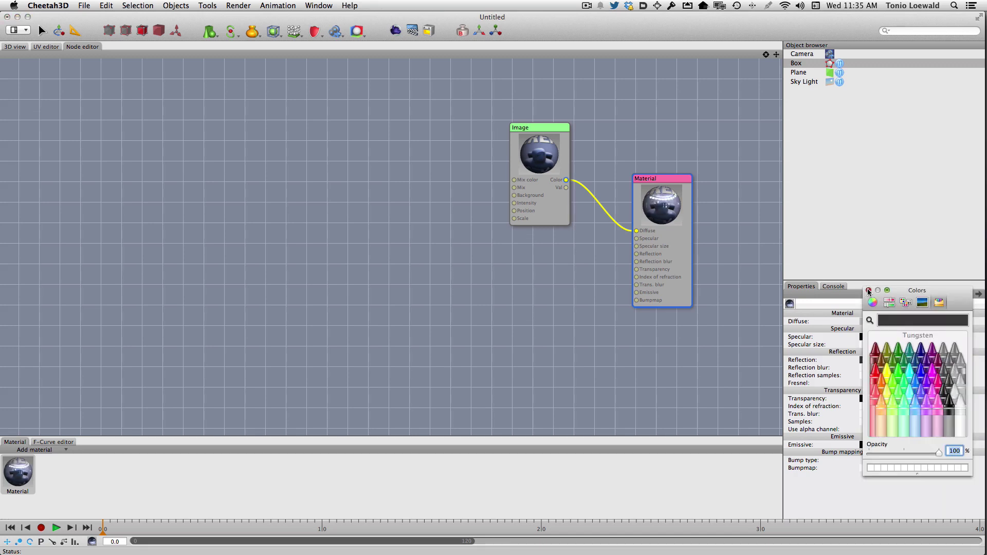
click(868, 291)
click(881, 368)
text(0.4)
key(Return)
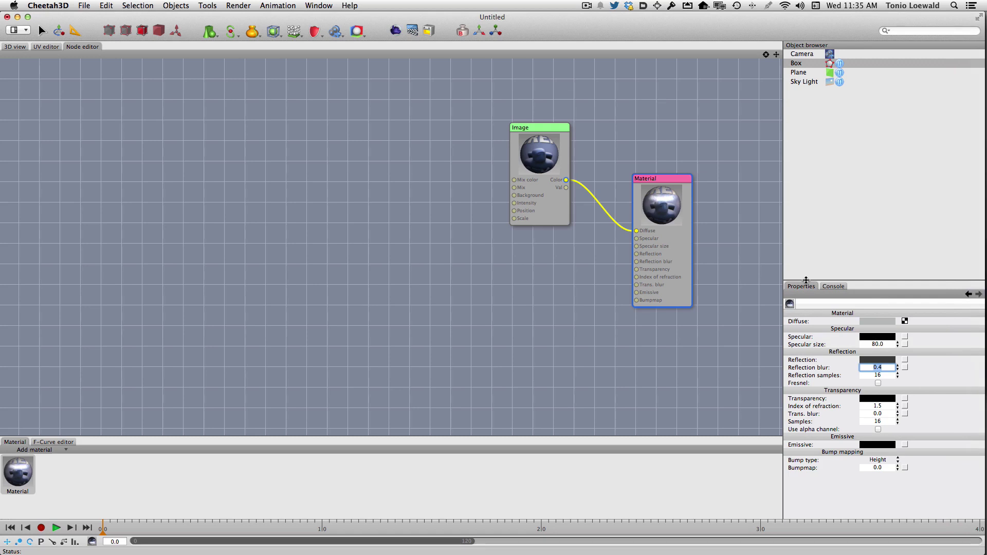
Drag the cereal Material onto the box in the 3D viewport
click(15, 47)
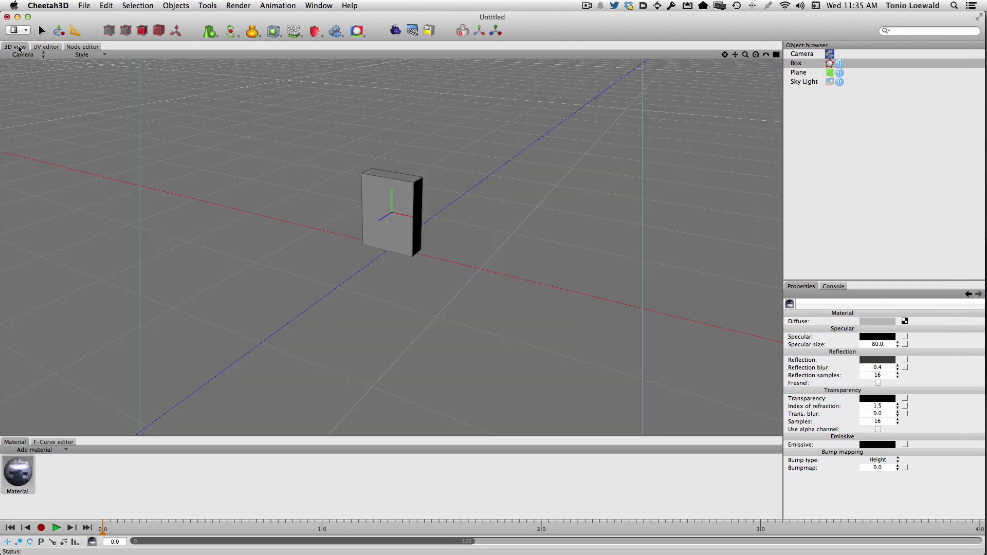
click(374, 220)
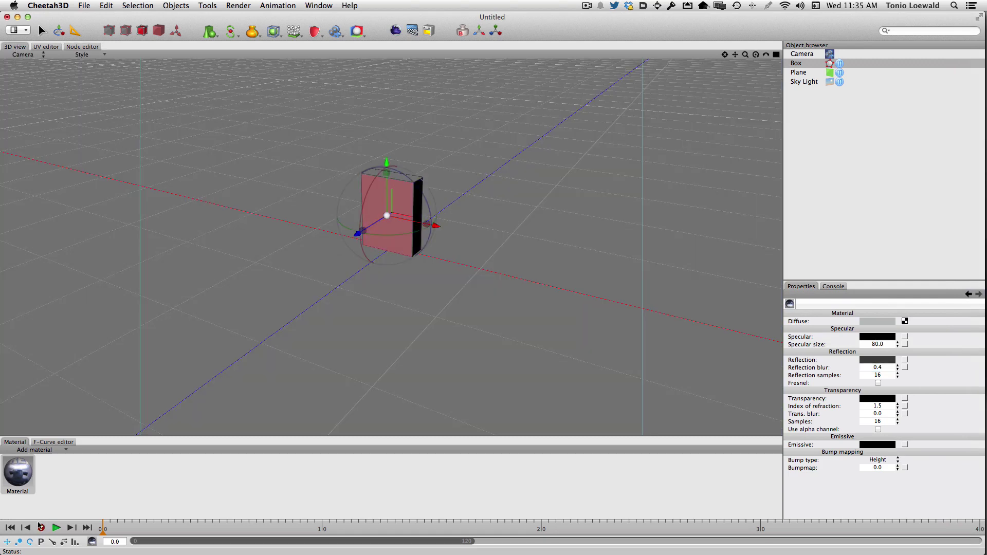
drag(23, 476, 396, 201)
click(8, 469)
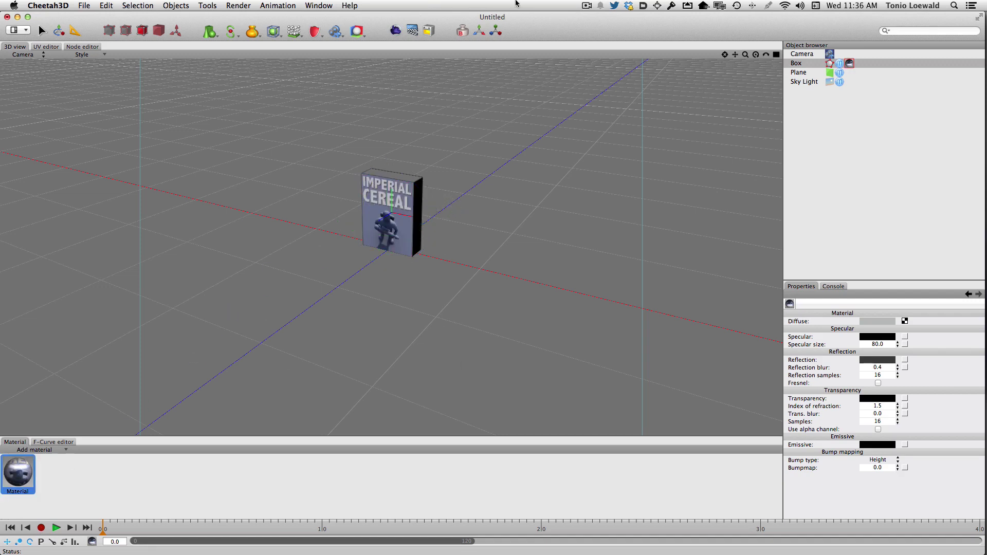
Run a test render, then zoom, pan and orbit closer to the cereal box
click(394, 32)
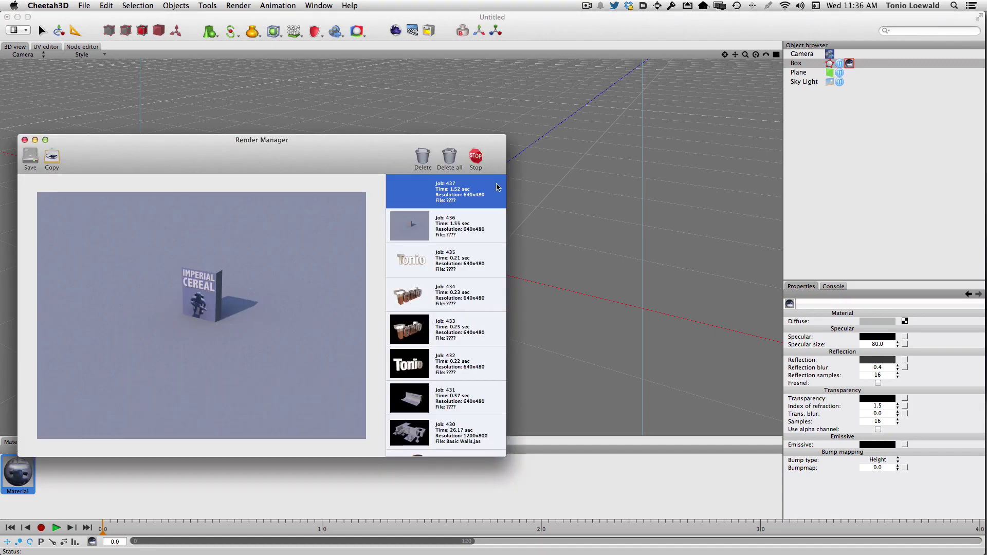
key(super+w)
scroll(483, 185, up, 5)
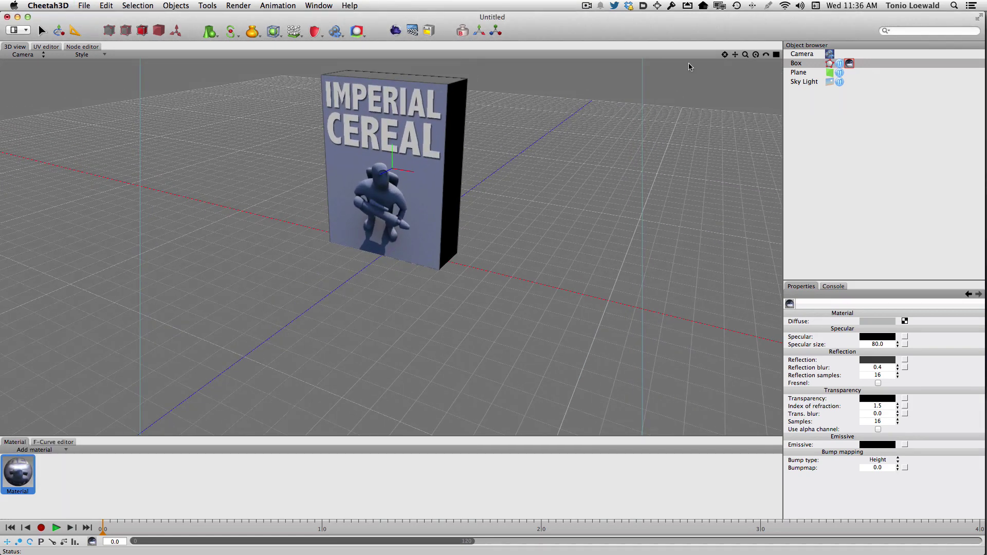
drag(735, 54, 735, 77)
right_drag(610, 102, 563, 97)
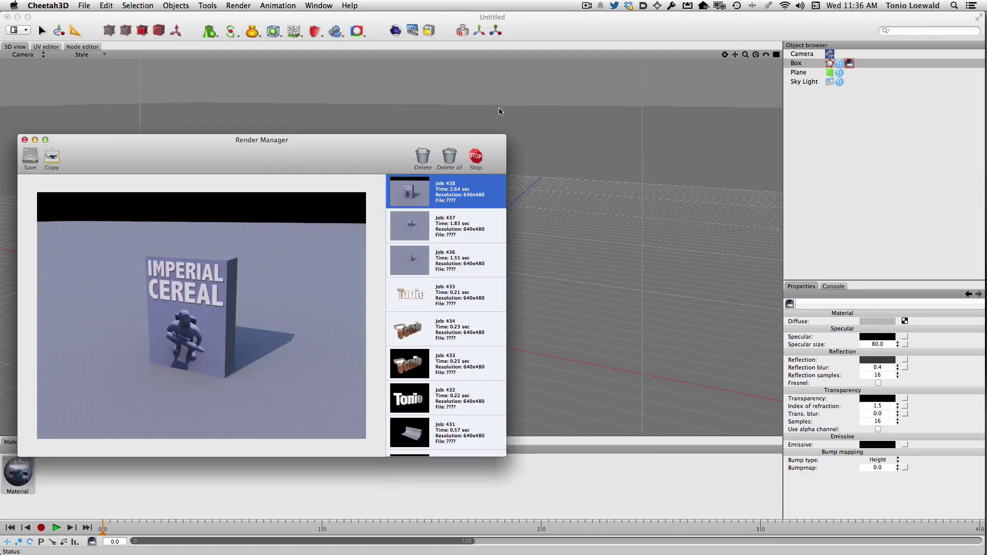
Render the reframed box again and close the render window
key(super+w)
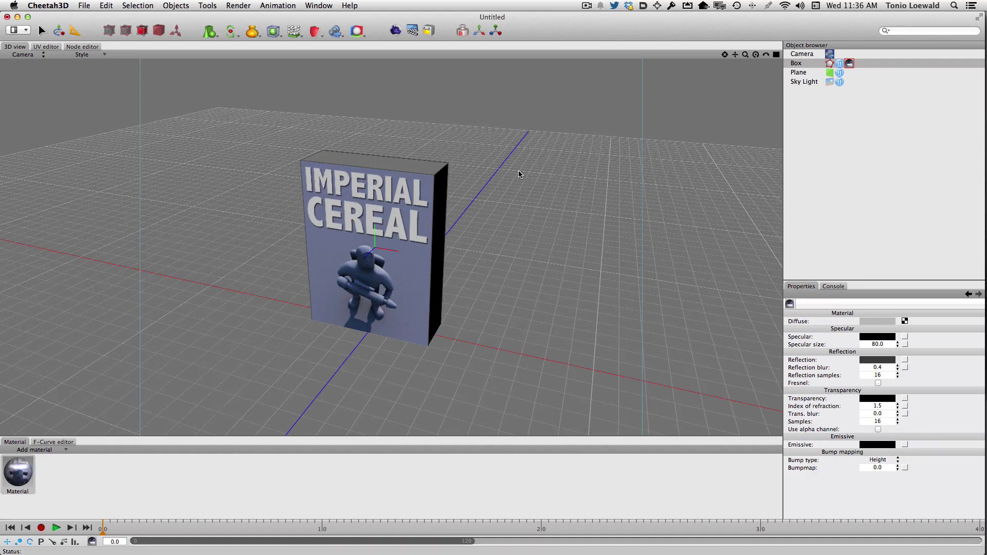
click(395, 31)
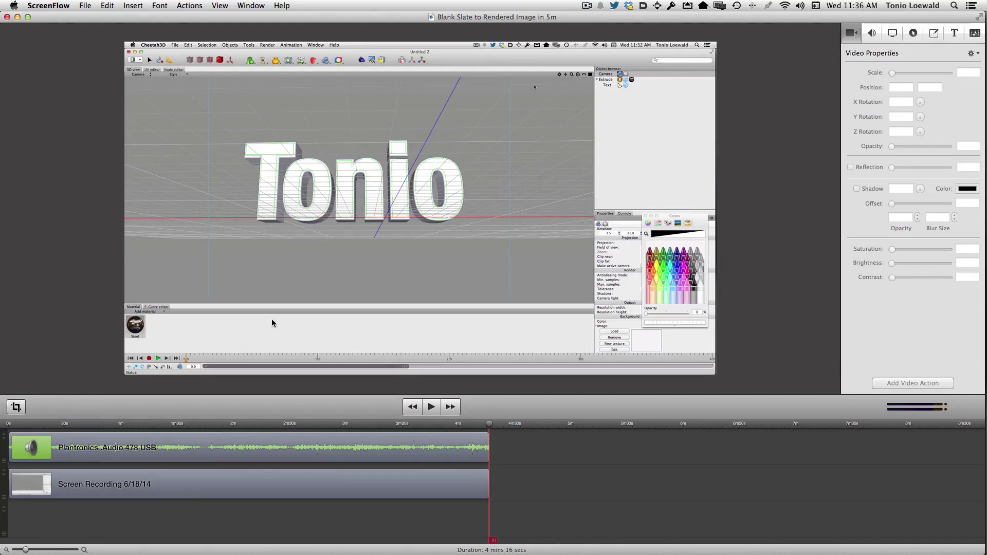
key(super+Tab)
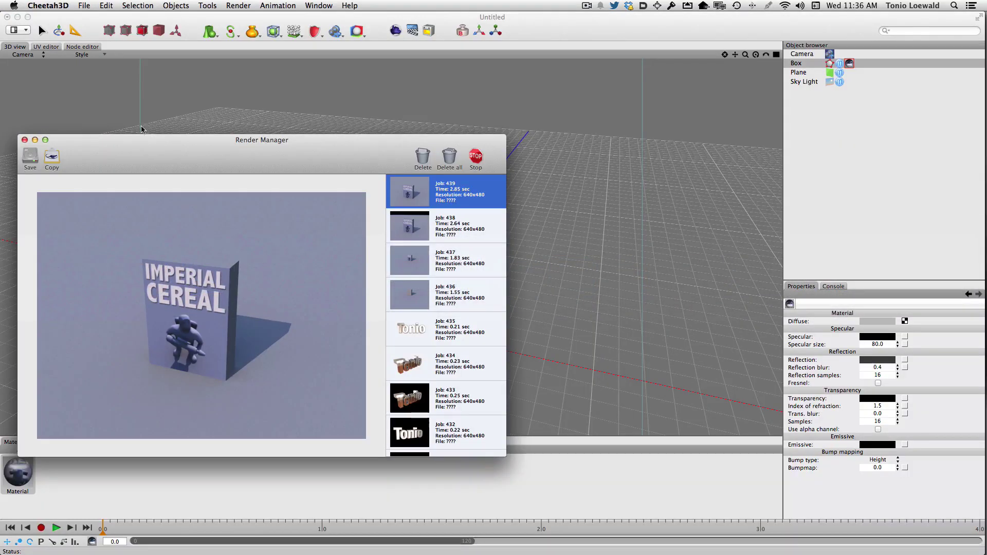
key(super+w)
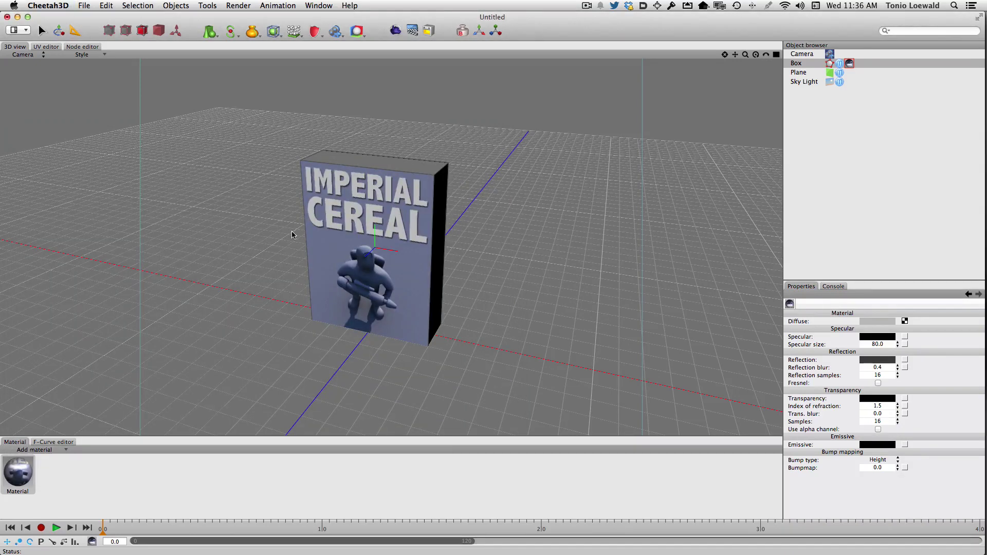
Name the cereal material 'front' and duplicate it
click(18, 470)
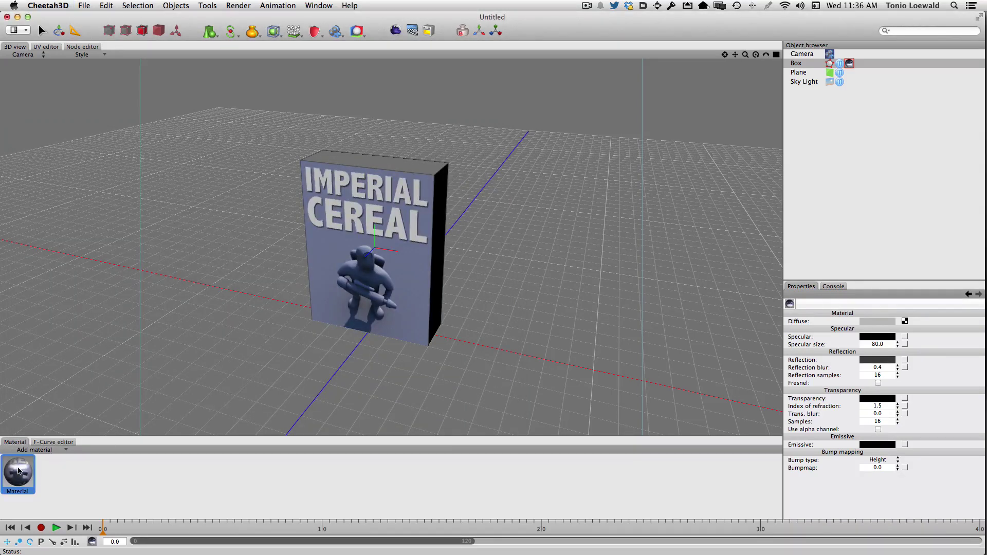
double_click(19, 491)
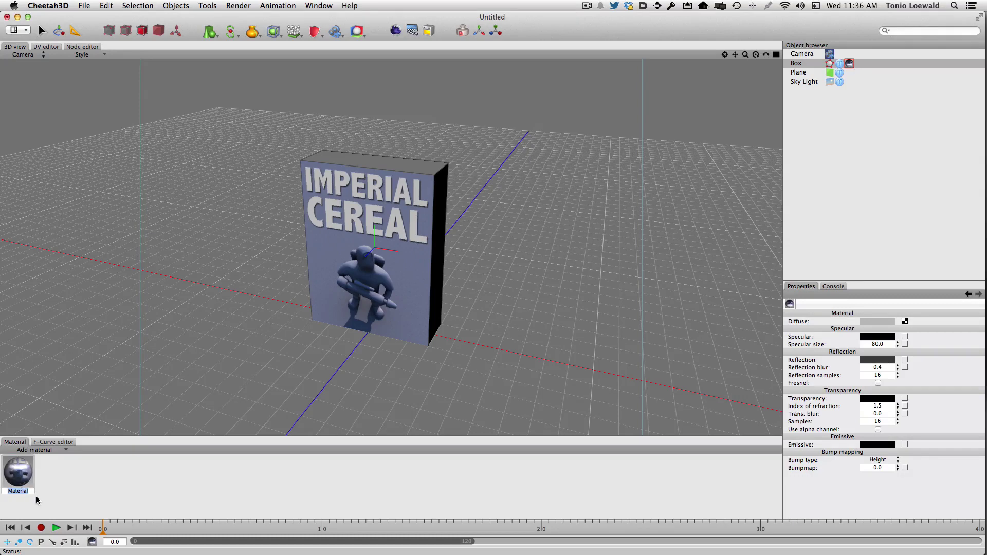
text(front)
key(Return)
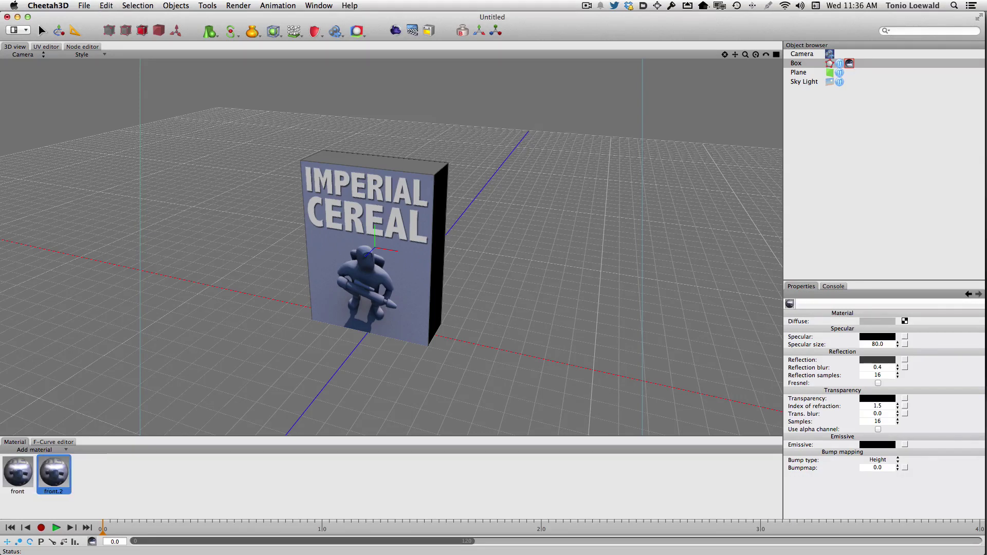
key(super+d)
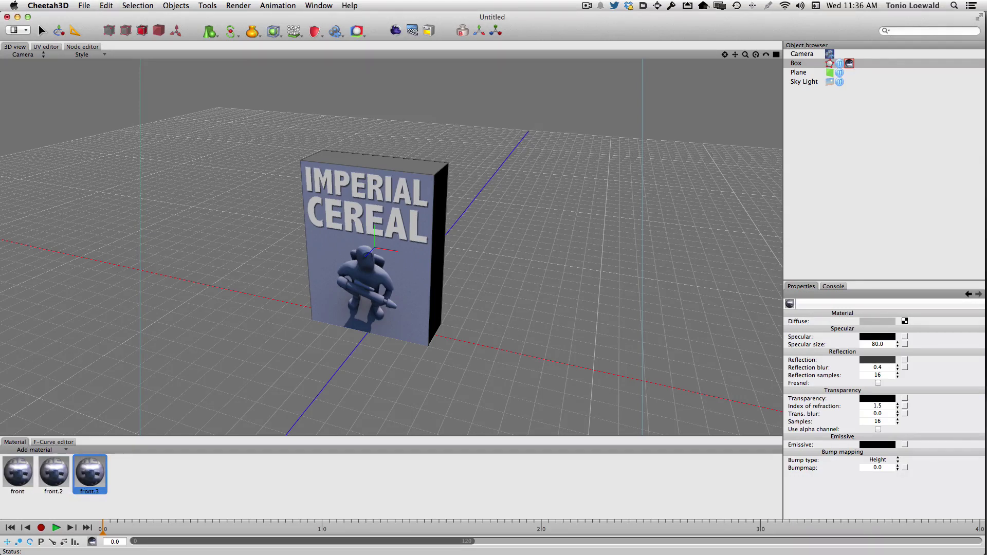
Rename the two duplicated materials to 'side' and 'top'
click(60, 491)
click(61, 492)
text(side)
key(Return)
click(95, 492)
click(95, 492)
text(top)
key(Return)
Load Imperial Cereal Top.psd into the top material's Image node
click(82, 47)
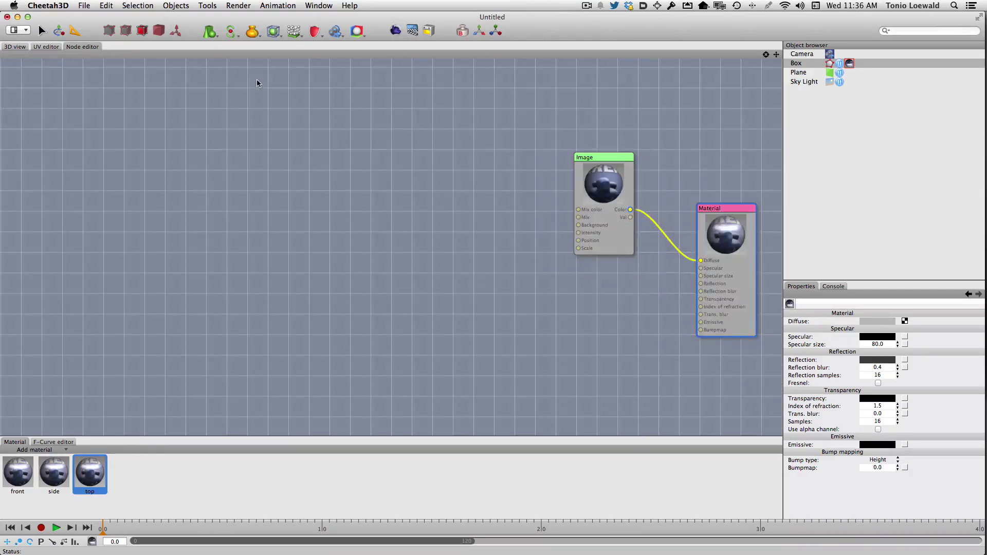
click(583, 158)
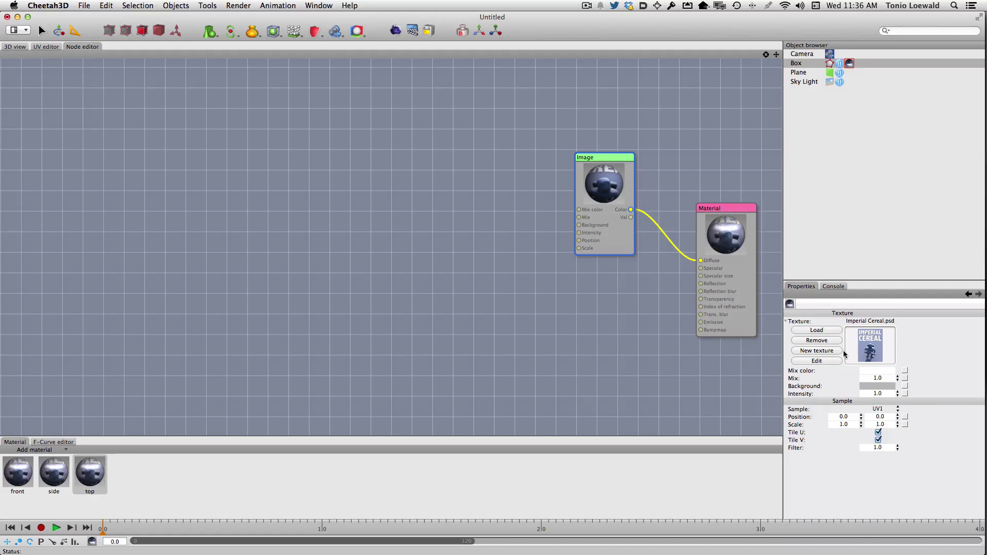
click(818, 331)
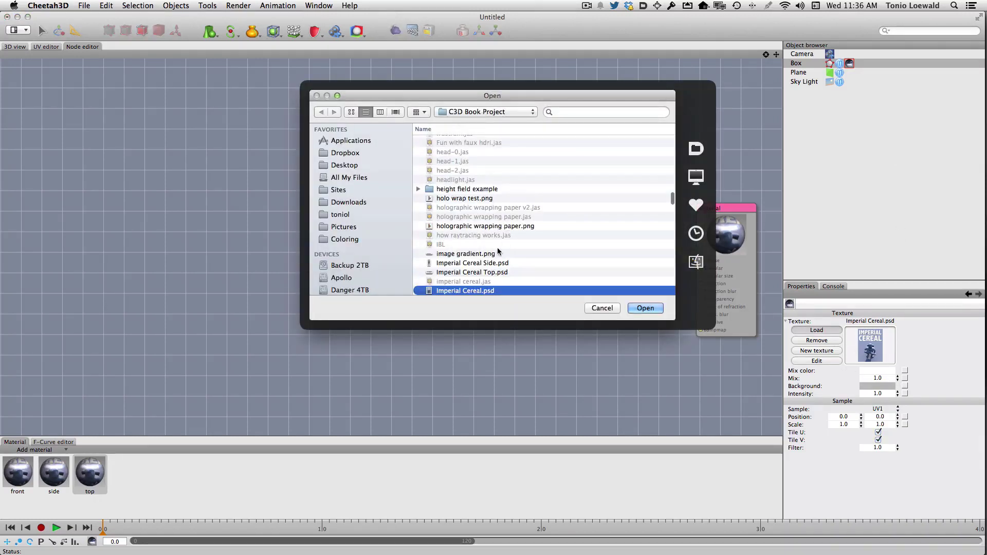
double_click(472, 259)
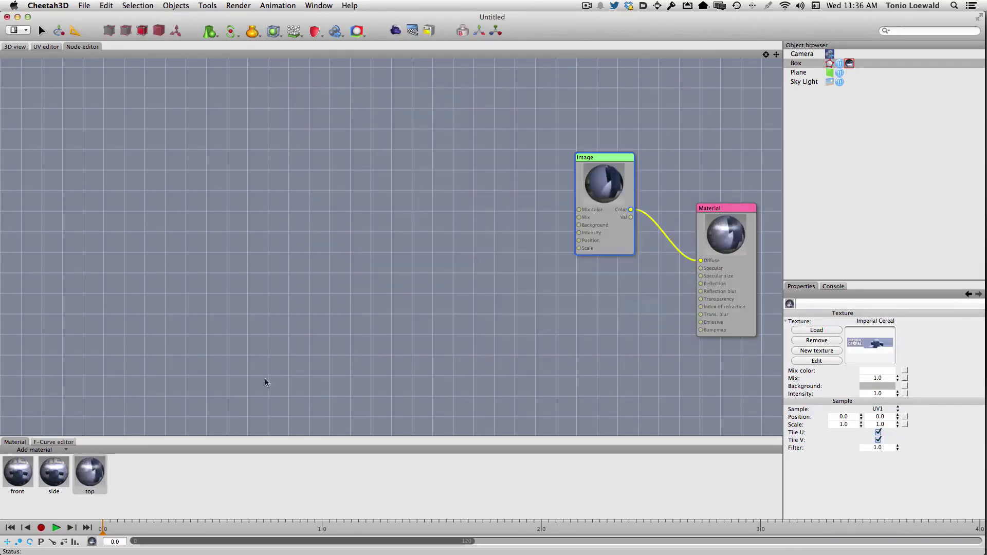
Load Imperial Cereal Side.psd into the side material's Image node
click(55, 479)
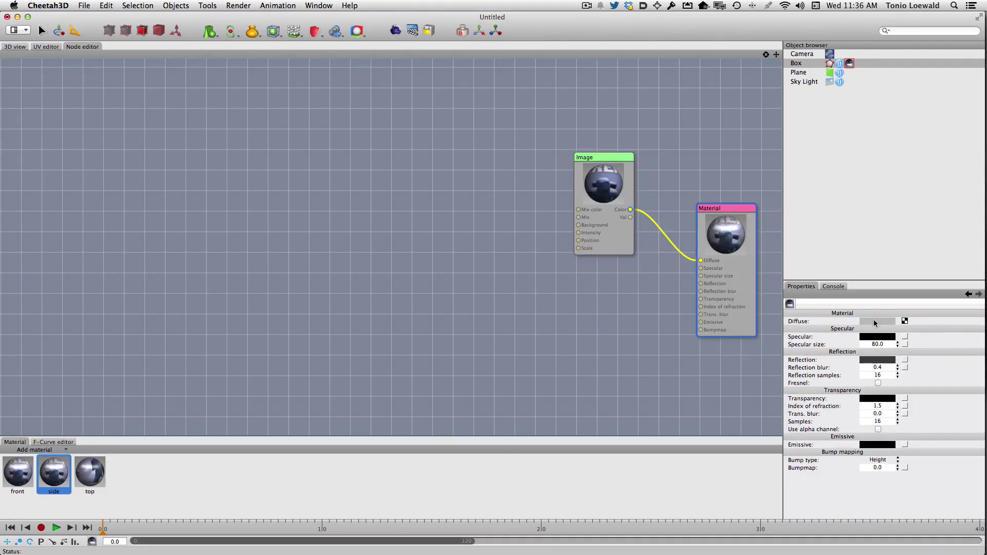
click(631, 189)
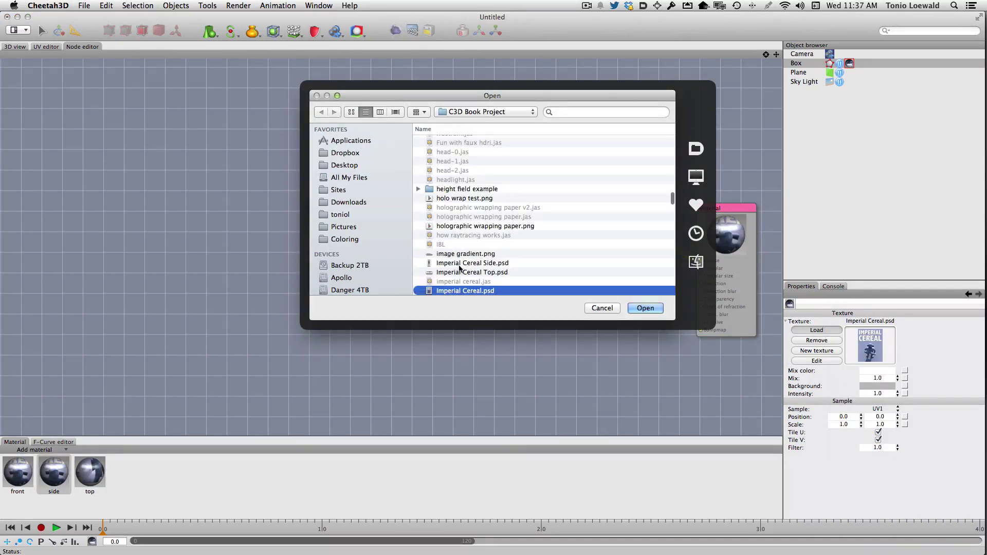
double_click(459, 268)
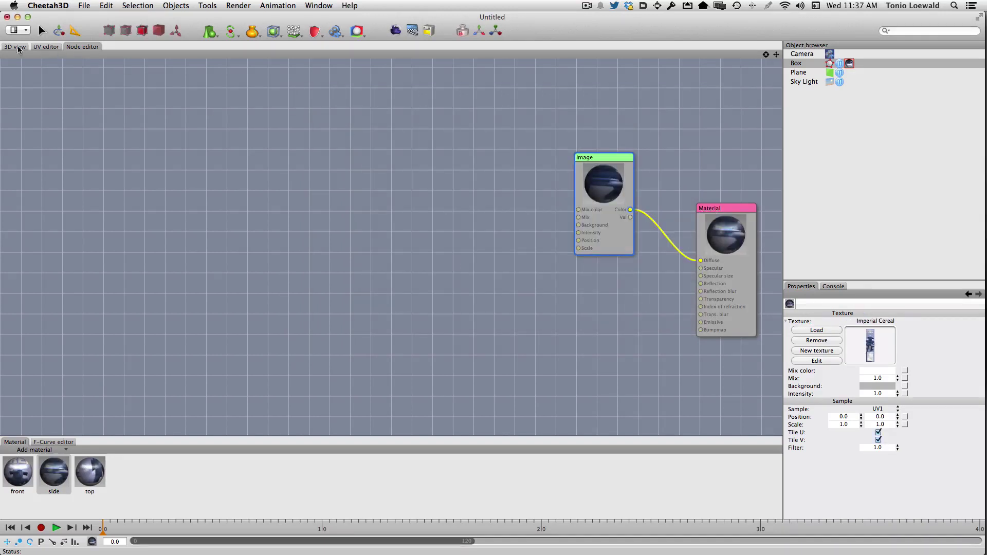
Apply the top material to the box's top face and the side material to its right side face
click(15, 47)
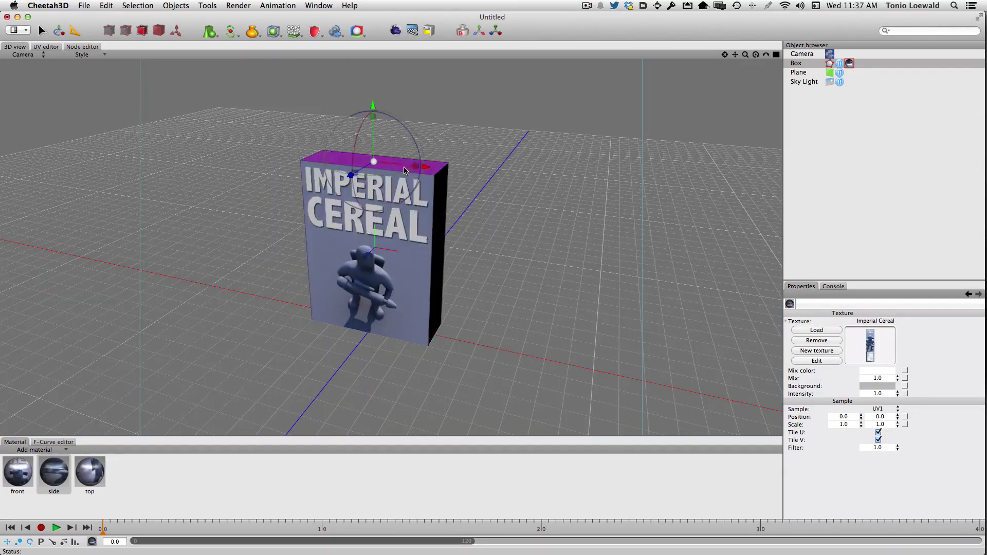
drag(97, 473, 414, 155)
click(440, 224)
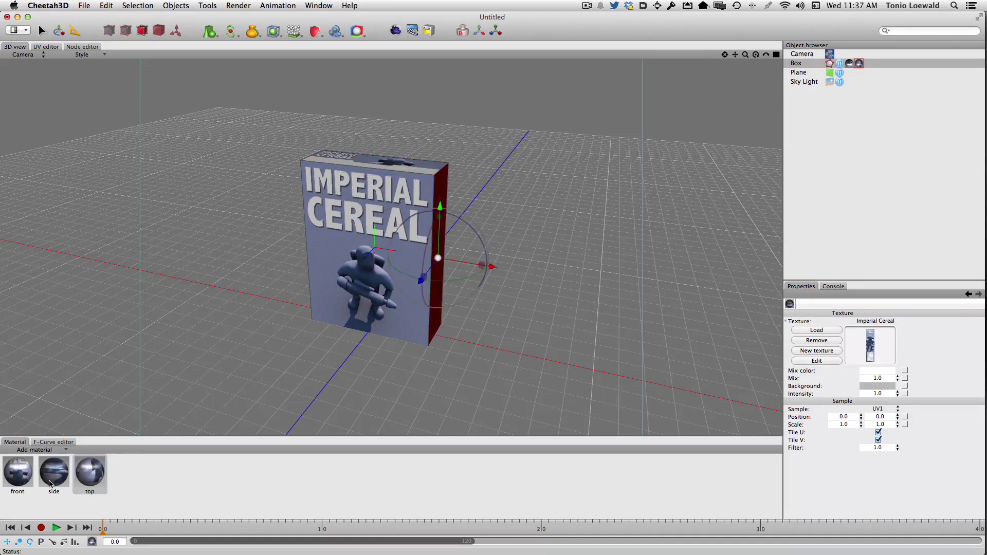
drag(54, 472, 438, 206)
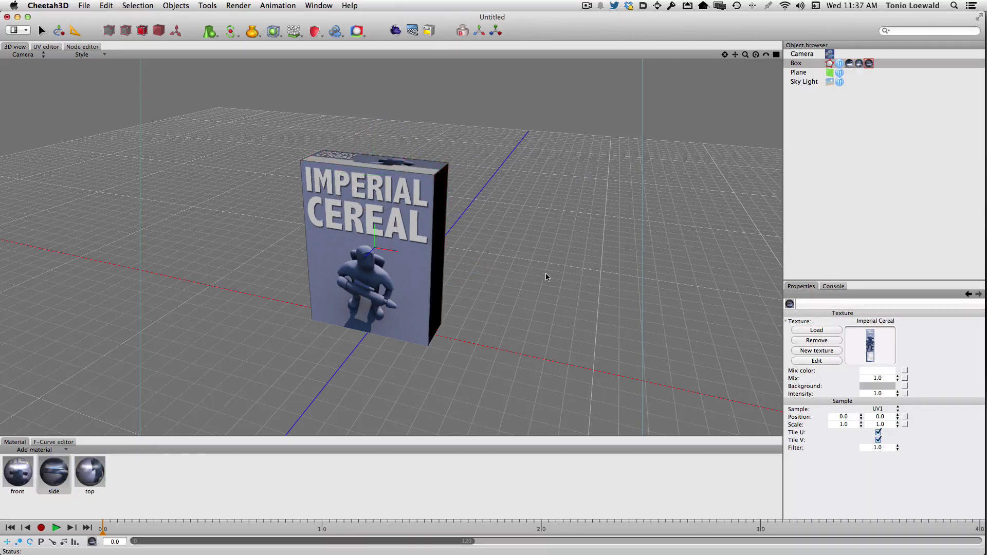
Apply the side material to the box's left side face
click(380, 216)
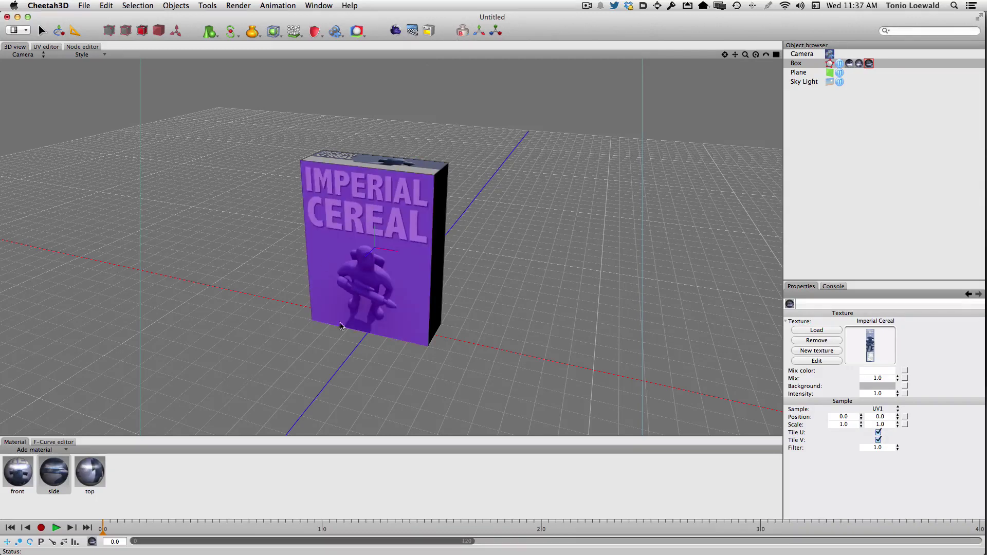
click(469, 261)
right_drag(469, 261, 496, 256)
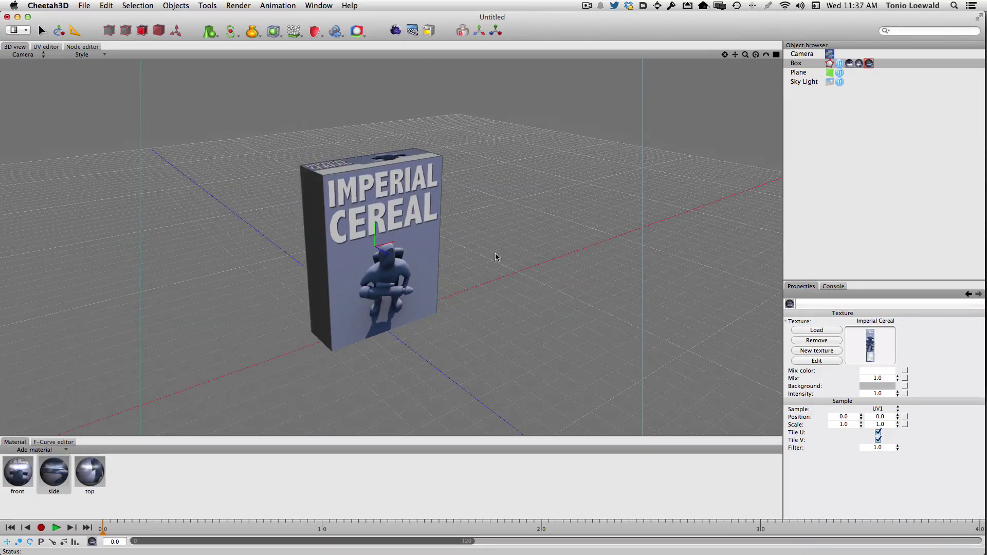
click(308, 199)
drag(57, 482, 305, 192)
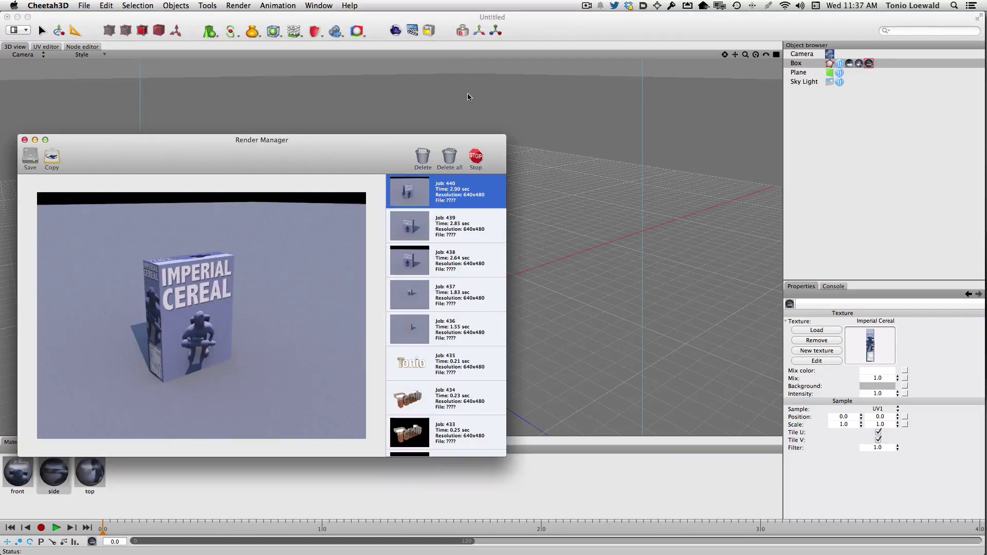
Close the Render Manager preview of the fully textured cereal box
click(462, 194)
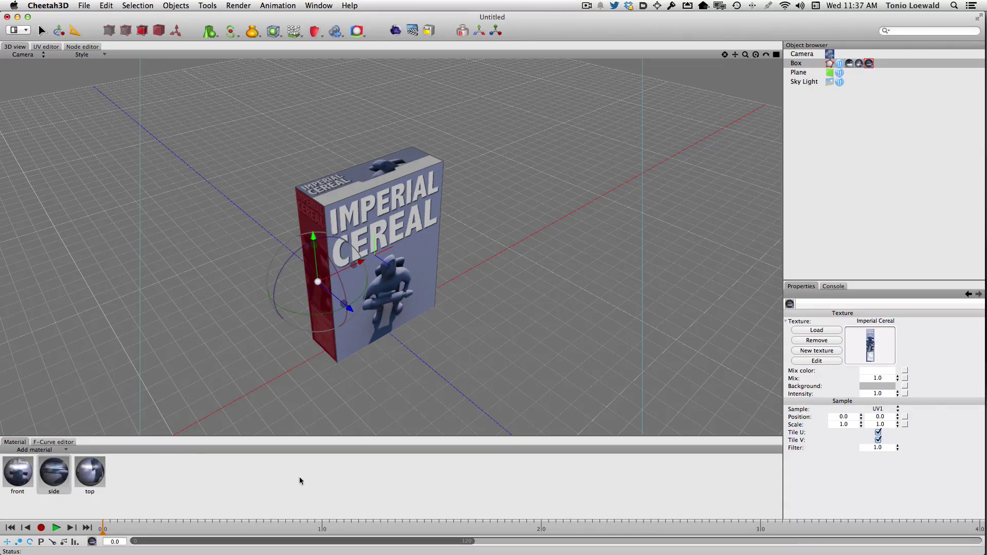
Add a new default material named 'plane'
click(23, 450)
click(25, 462)
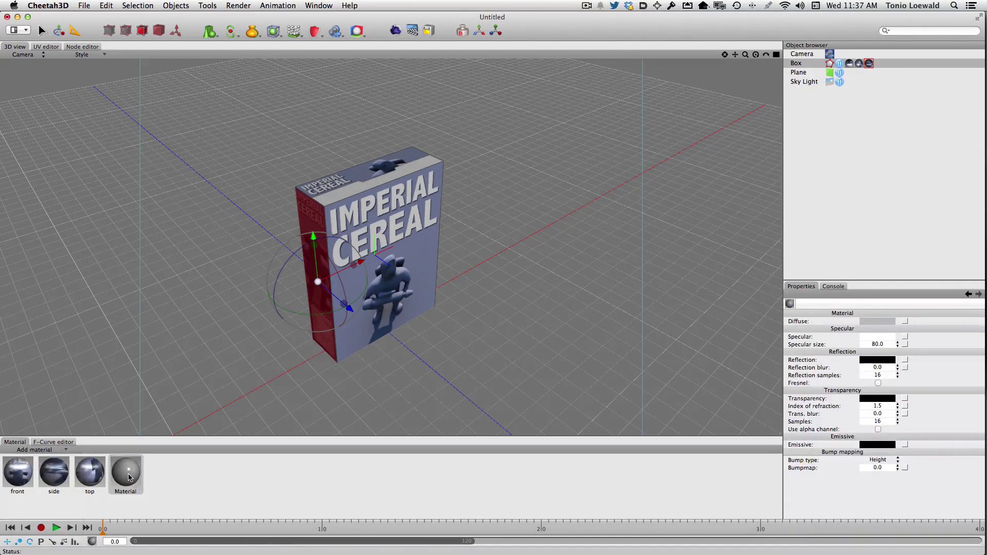
click(129, 477)
double_click(126, 491)
text(plane)
key(Return)
Give the plane material black specular and white diffuse, and apply it to the floor plane
click(887, 338)
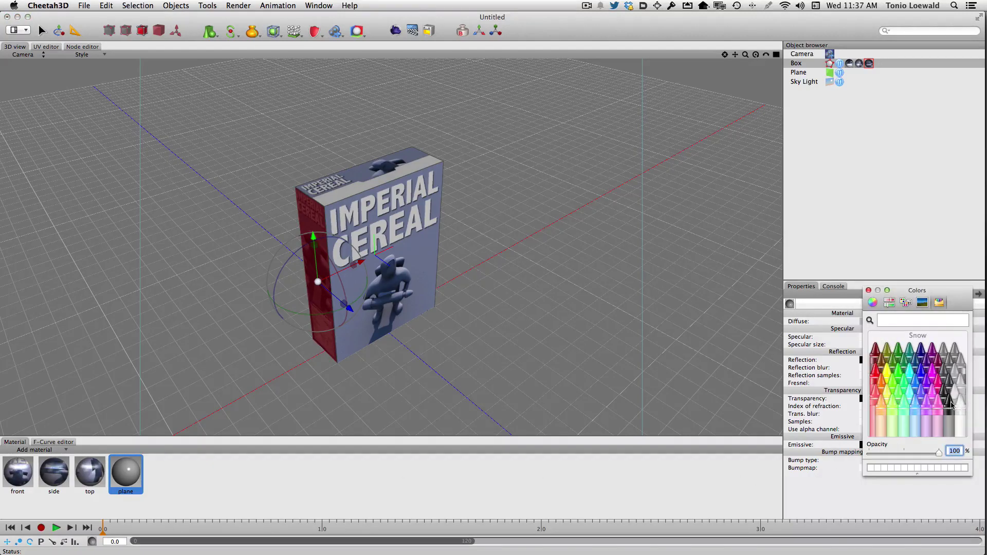
click(950, 403)
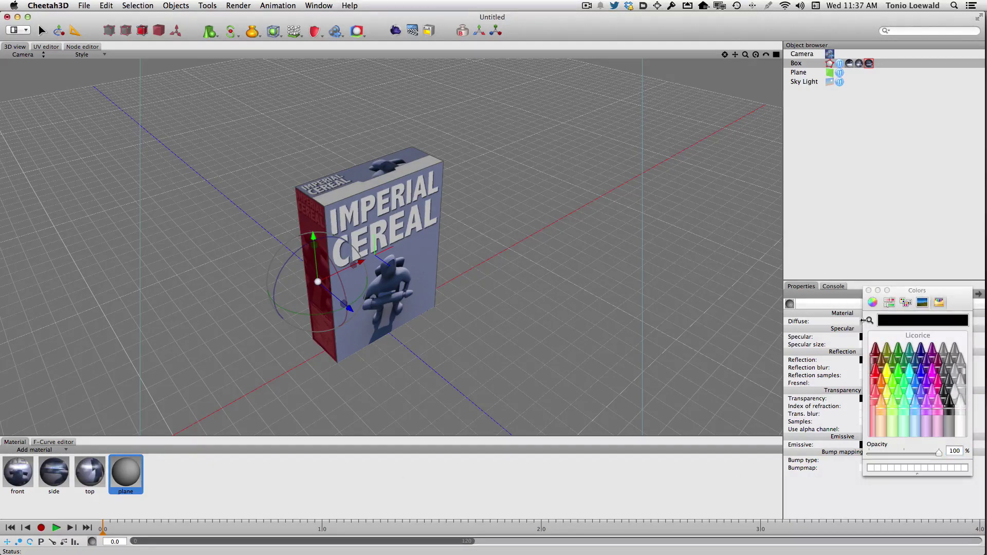
click(868, 290)
click(871, 323)
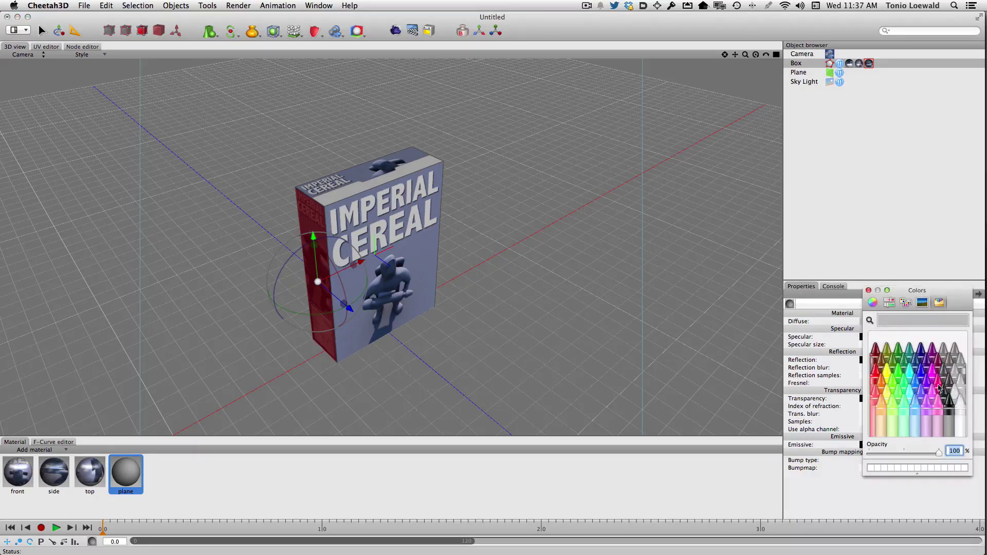
click(963, 406)
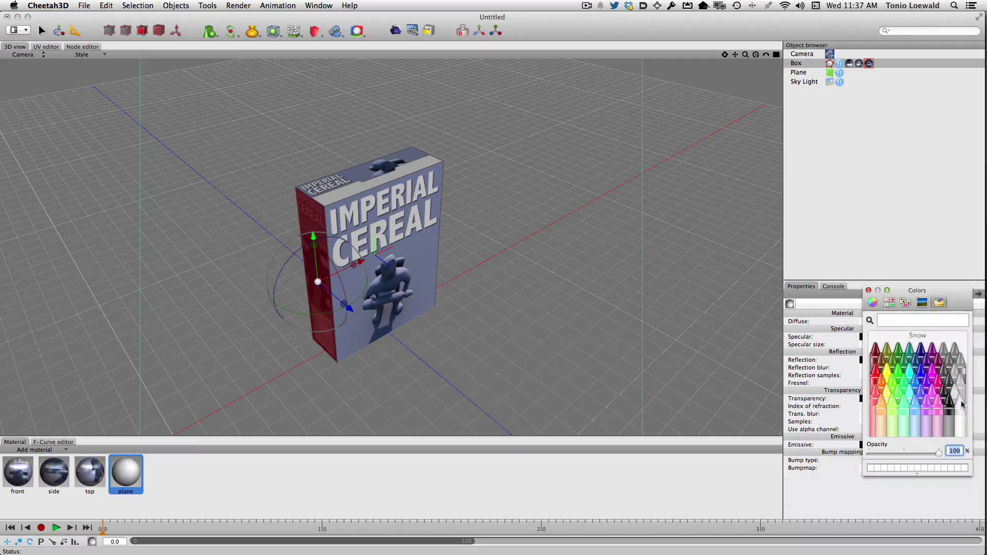
click(868, 290)
drag(124, 473, 506, 366)
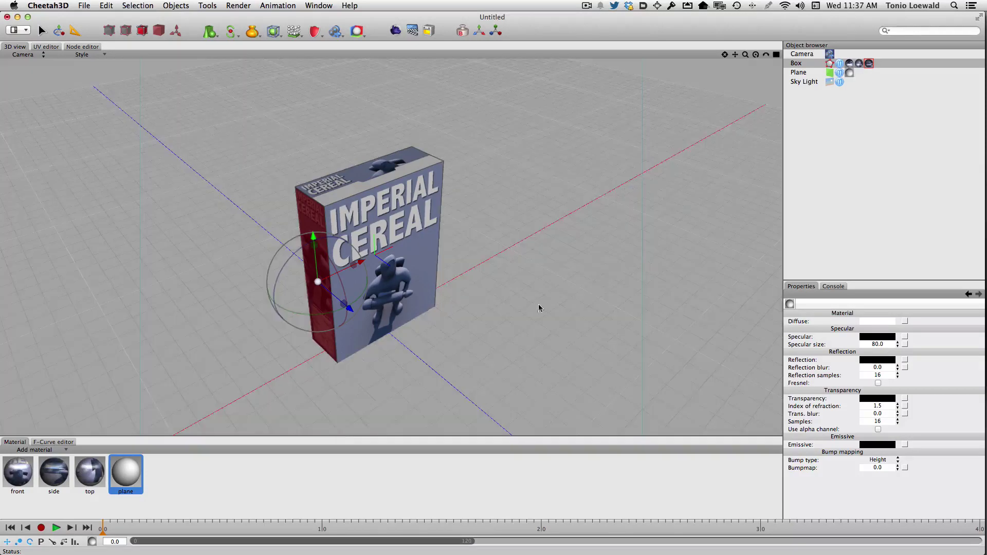
Render the cereal box on the white floor, then close the render result with Cmd+W
click(396, 32)
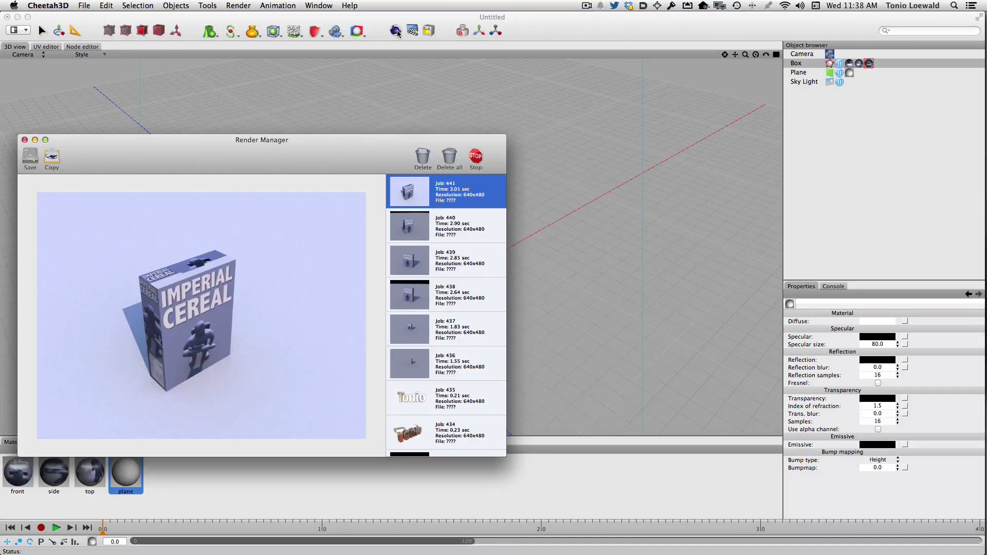
key(super+w)
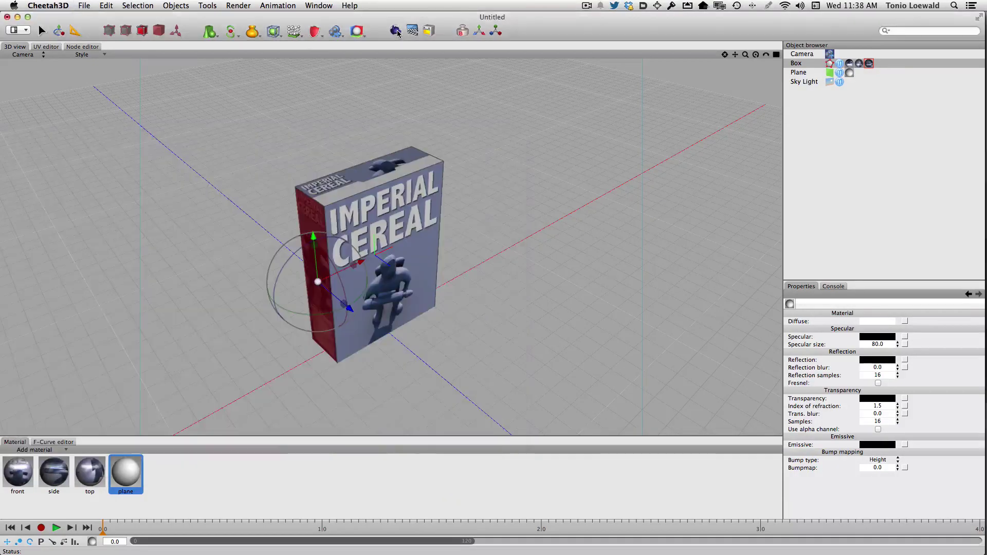